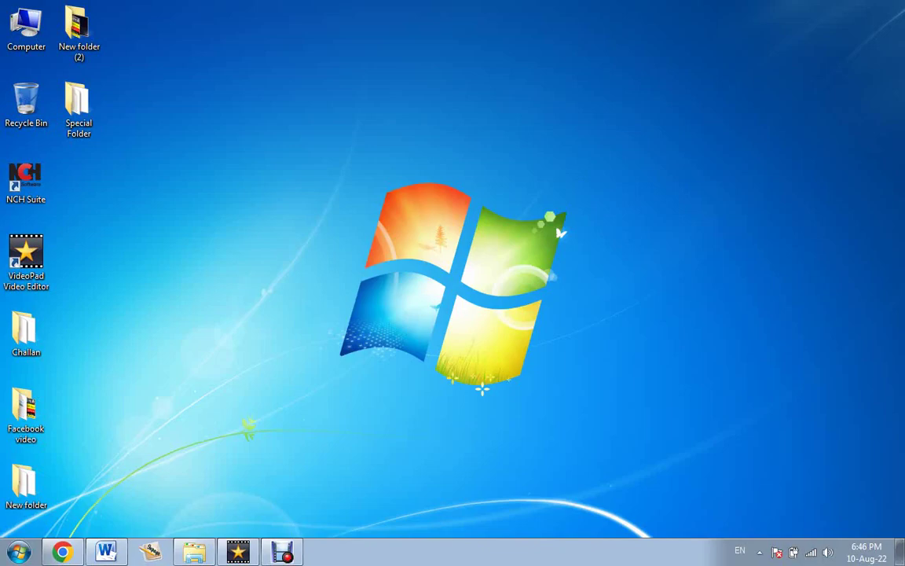
Launch Chrome from the taskbar so it opens on a new tab.
left_click(62, 551)
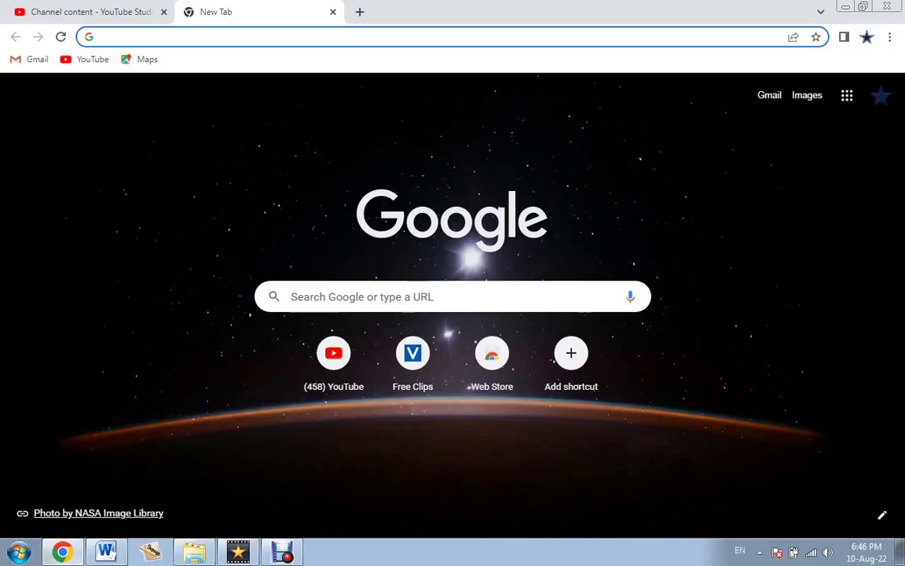
Google 'fiverr affiliate program' and open The Fiverr Affiliates Program result.
left_click(361, 296)
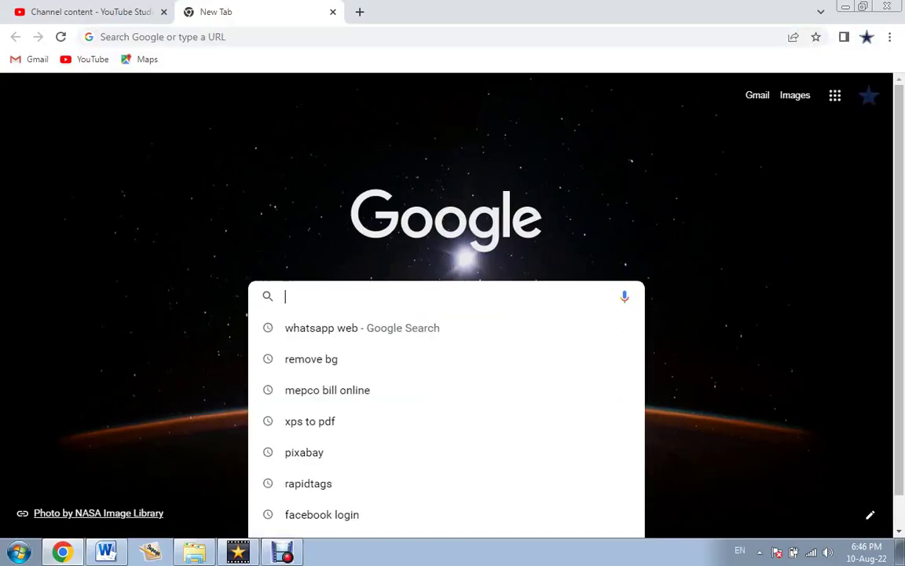
type("fiver")
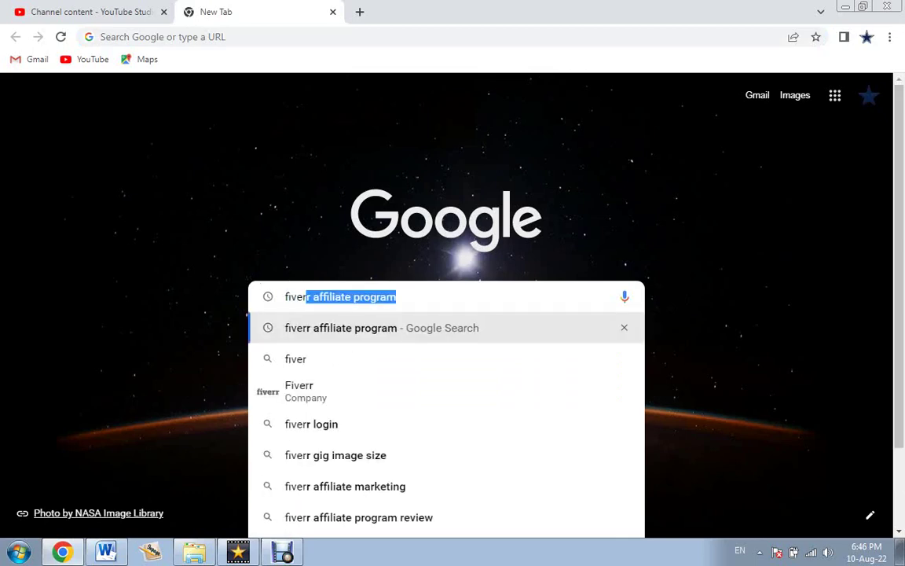
key("Right")
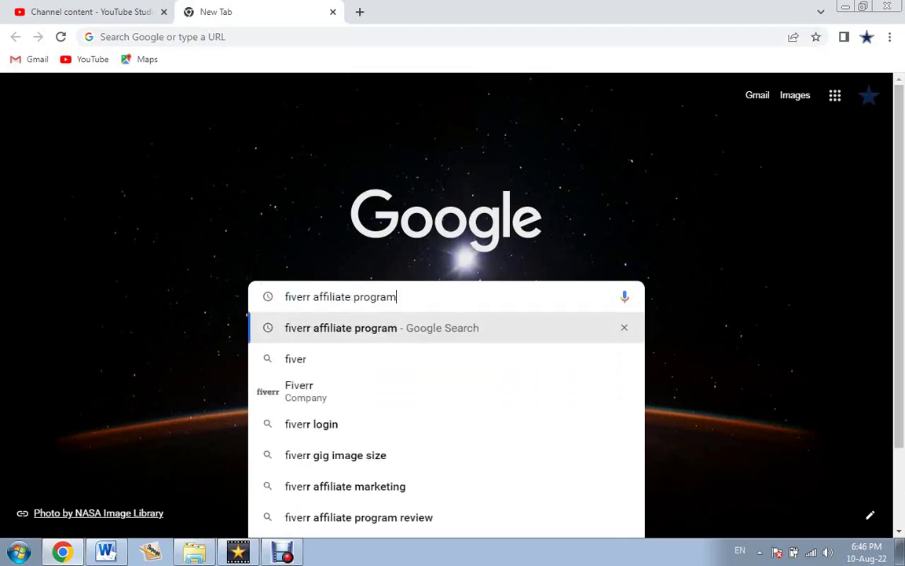
key("Return")
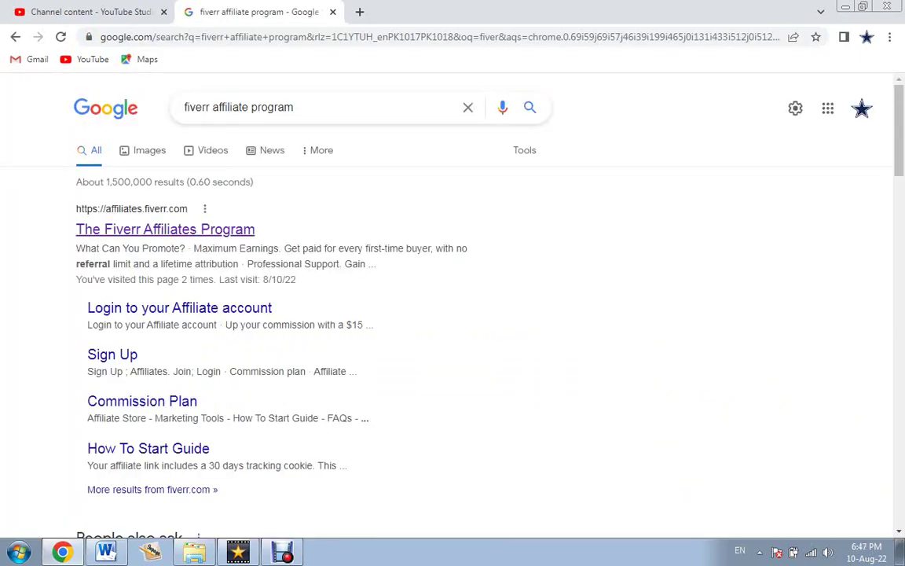
left_click(165, 228)
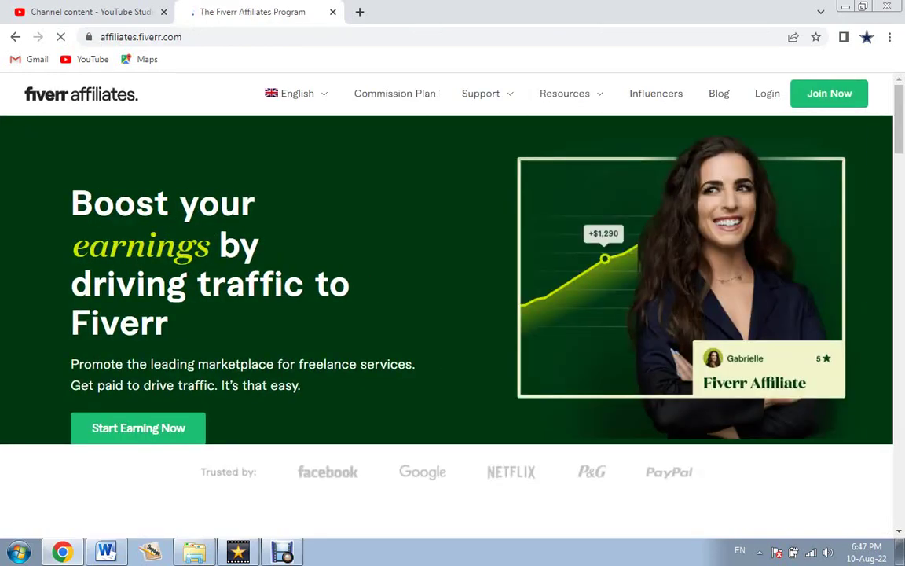
Scroll down to review the commission plan section, then back up.
scroll(452, 299, "down", 5)
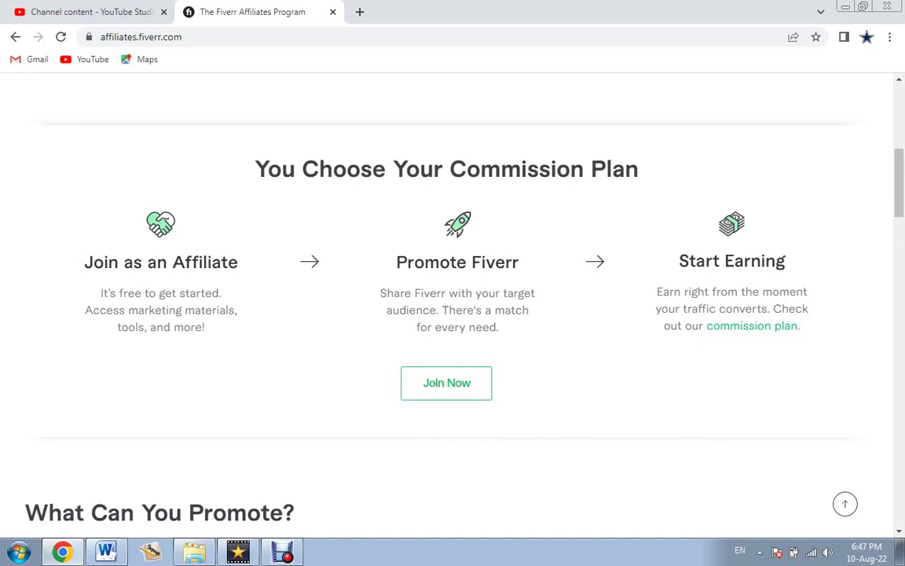
scroll(453, 299, "up", 10)
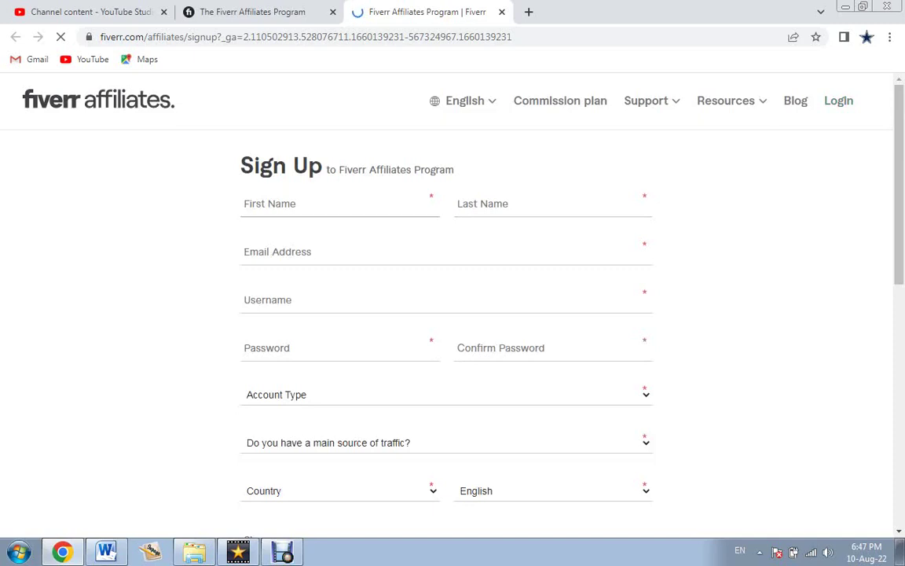
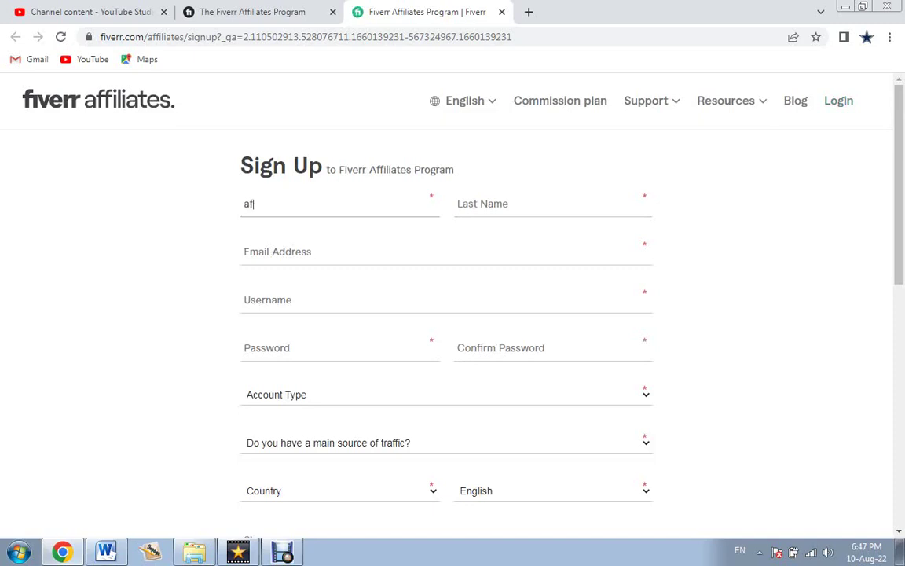
Enter the first and last name, paste the e-mail address, and type a username.
left_click(464, 203)
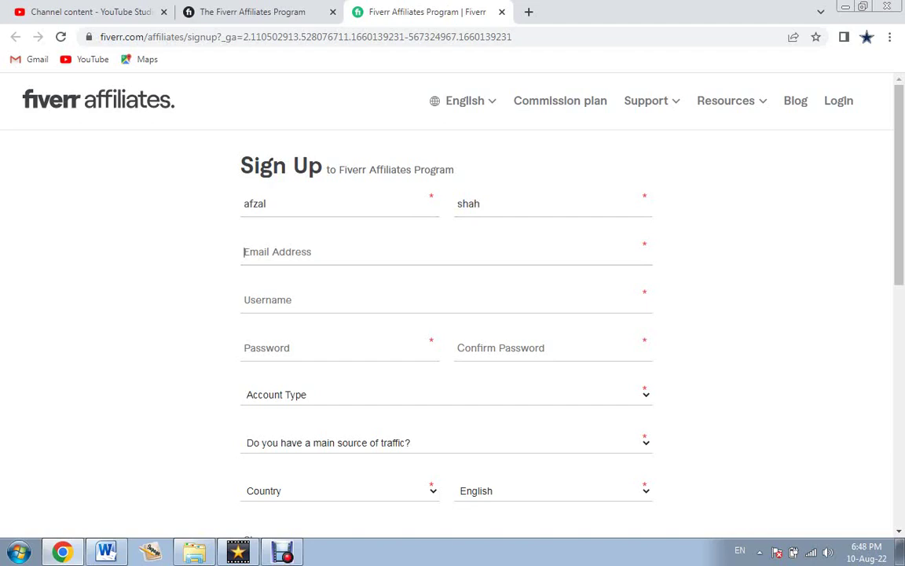
left_click(315, 251)
key("ctrl+v")
left_click(267, 300)
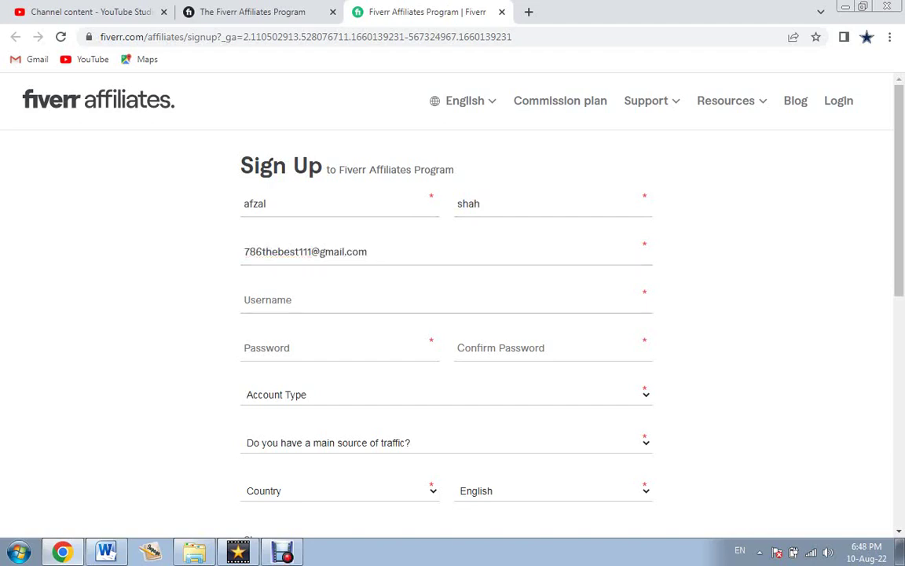
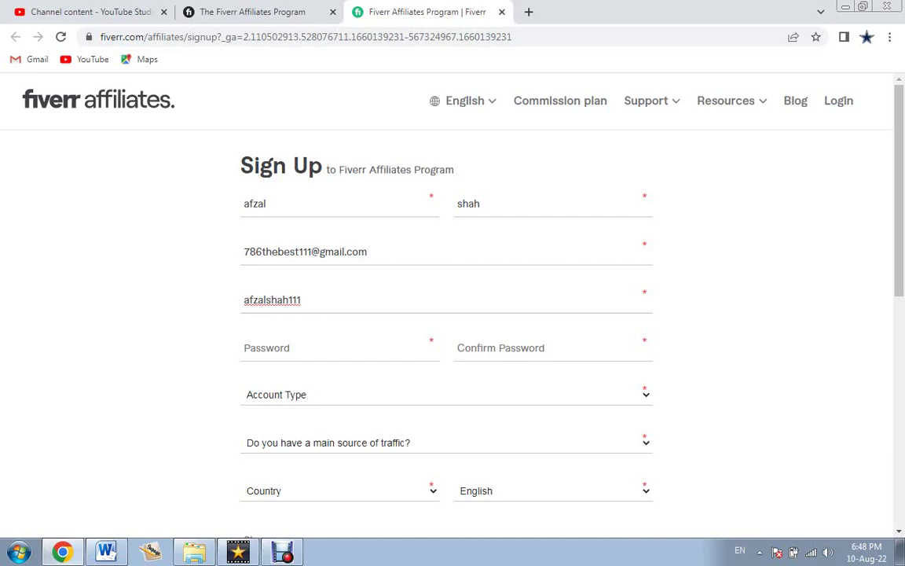
Paste the account password into both password fields and set Account Type to Private.
left_click(267, 347)
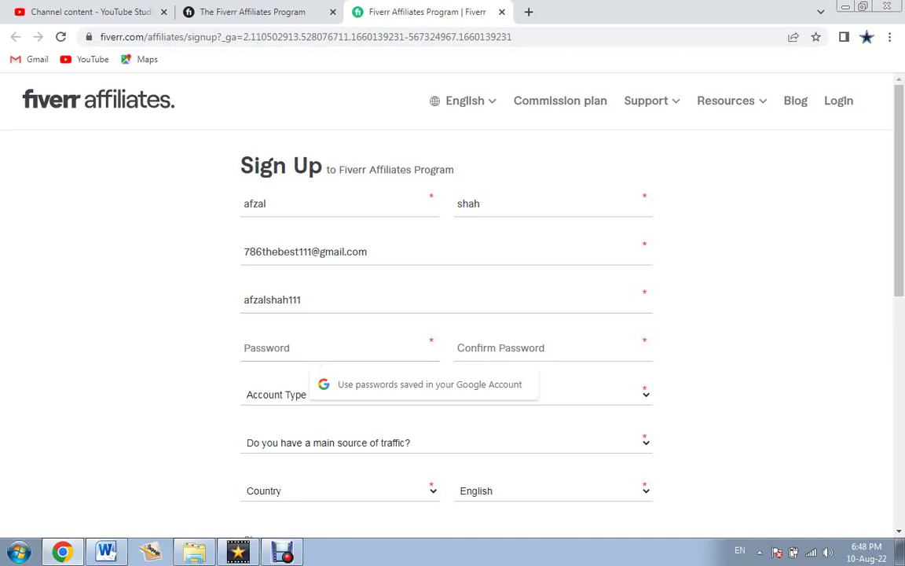
key("ctrl+v")
key("Tab")
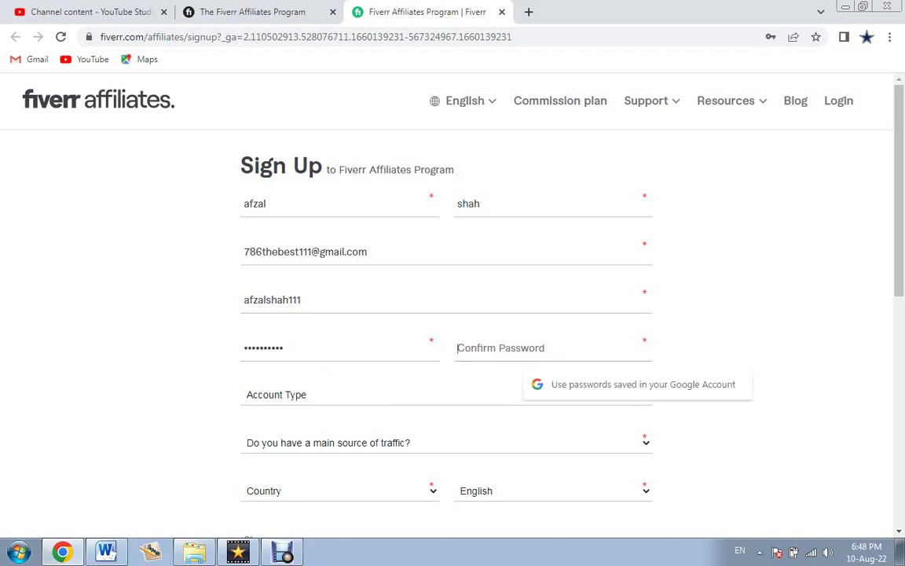
key("ctrl+v")
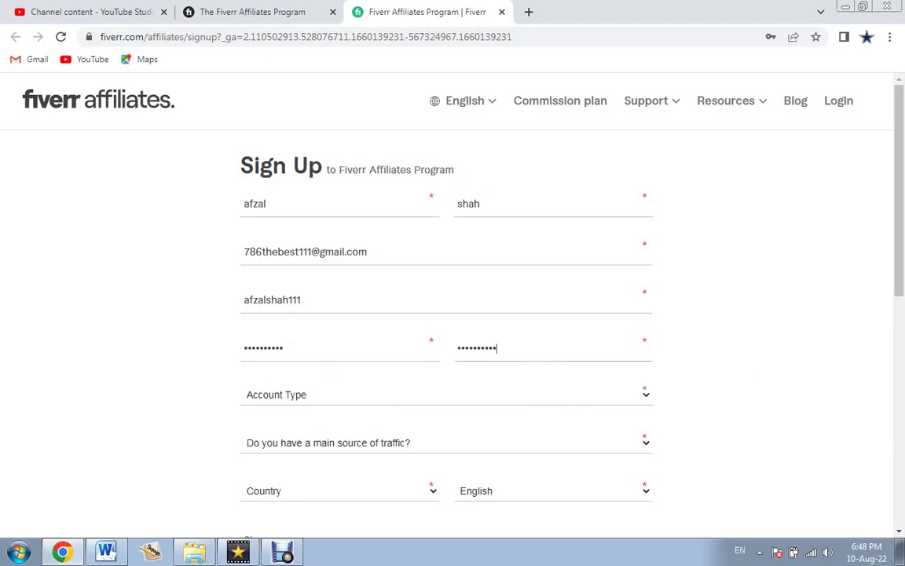
key("Tab")
key("alt+Down")
key("Down")
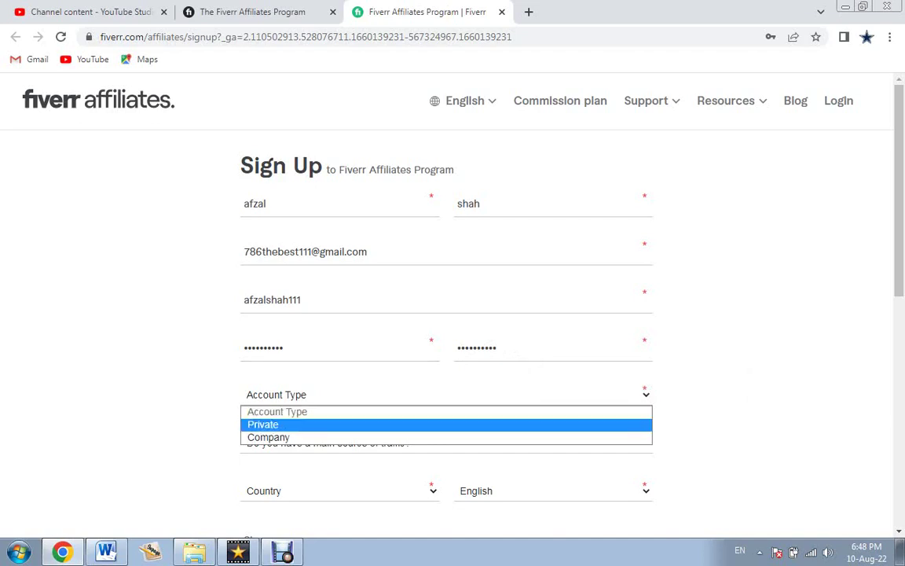
key("Down")
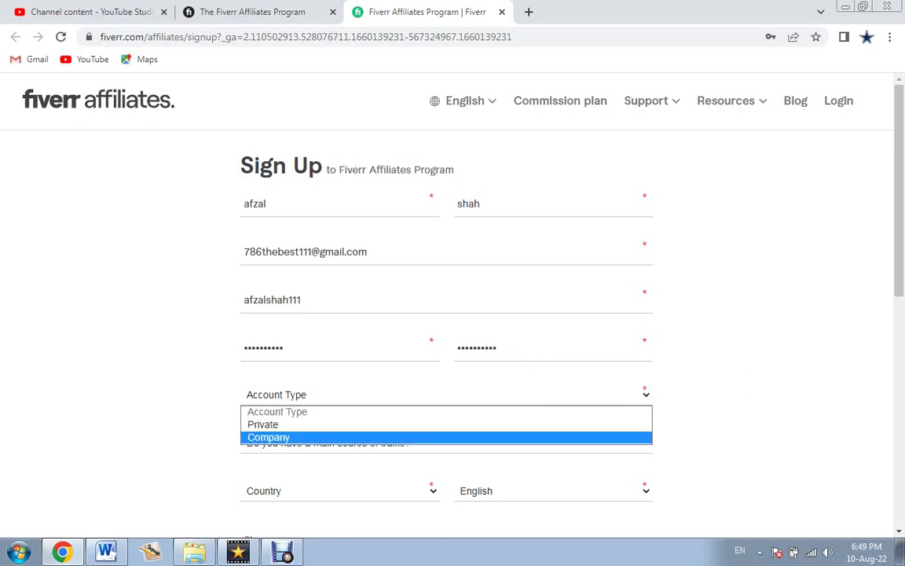
key("Up")
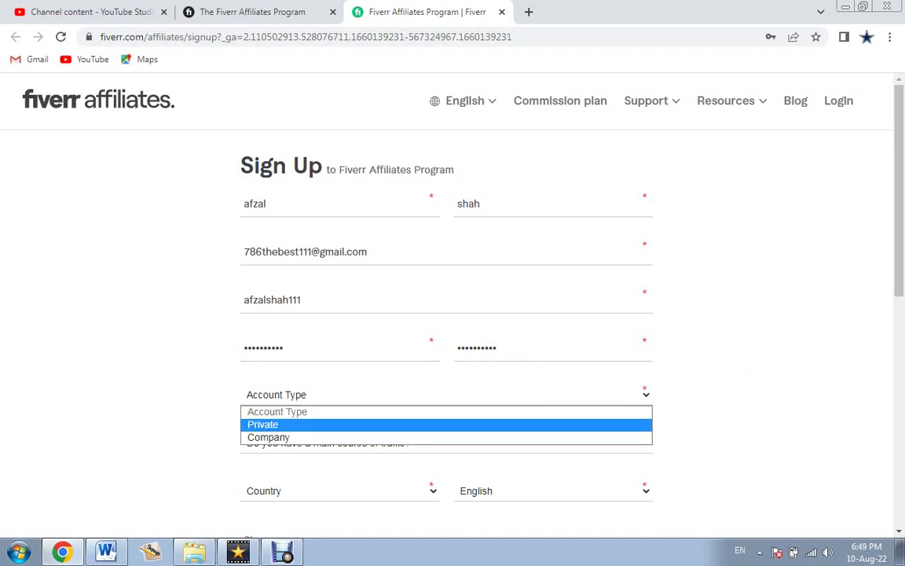
key("Return")
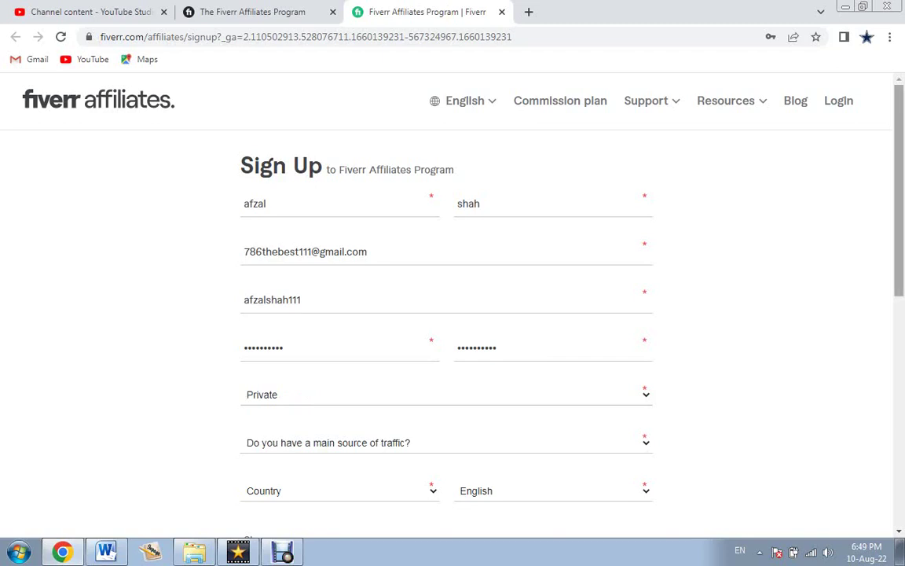
Answer Yes to the main source of traffic question.
scroll(453, 315, "down", 1)
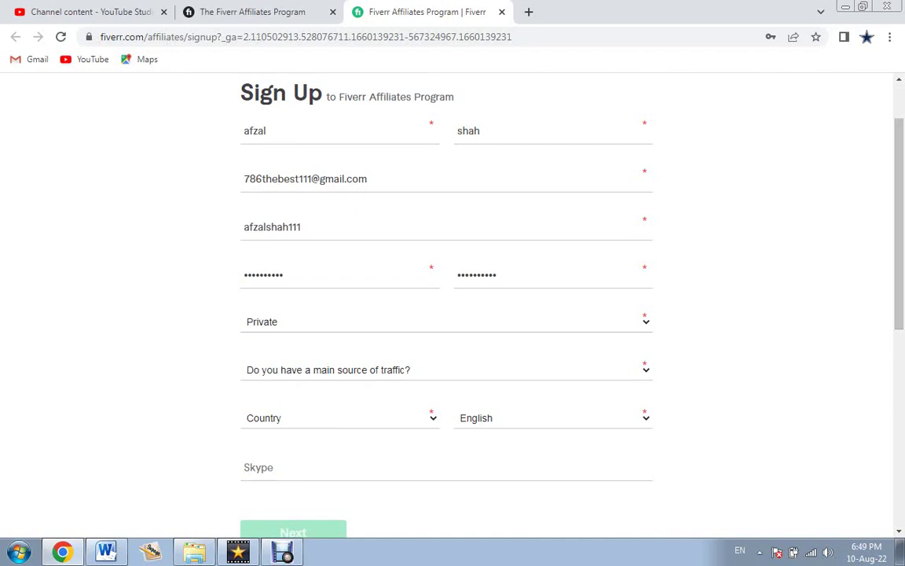
key("alt+Down")
key("Down")
key("Return")
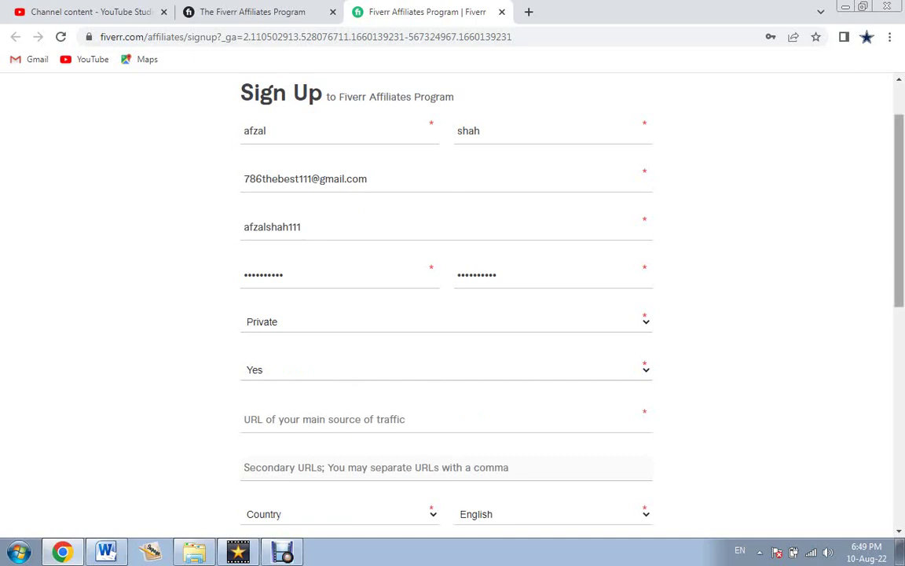
scroll(453, 315, "down", 3)
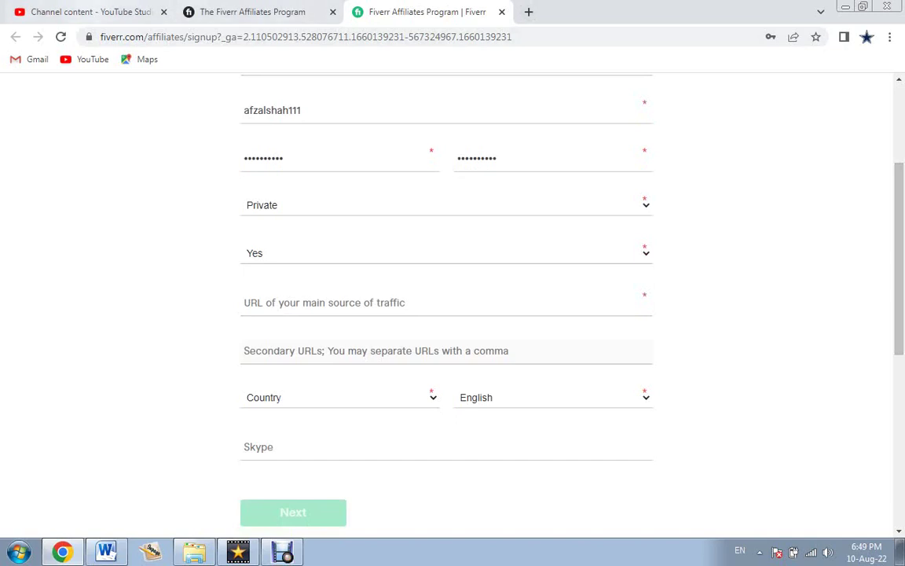
left_click(86, 11)
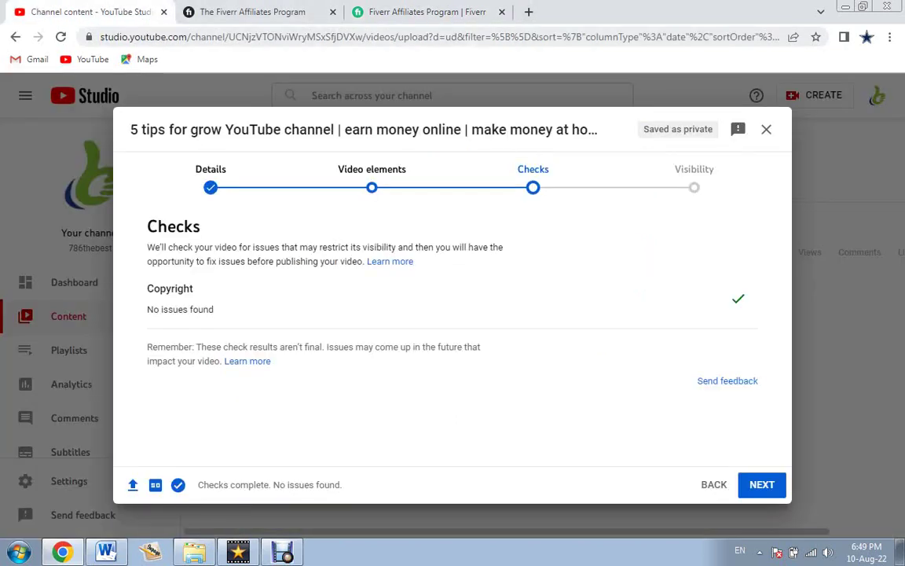
Add the YouTube channel link, choose Pakistan as country, and submit with Next.
key("ctrl+3")
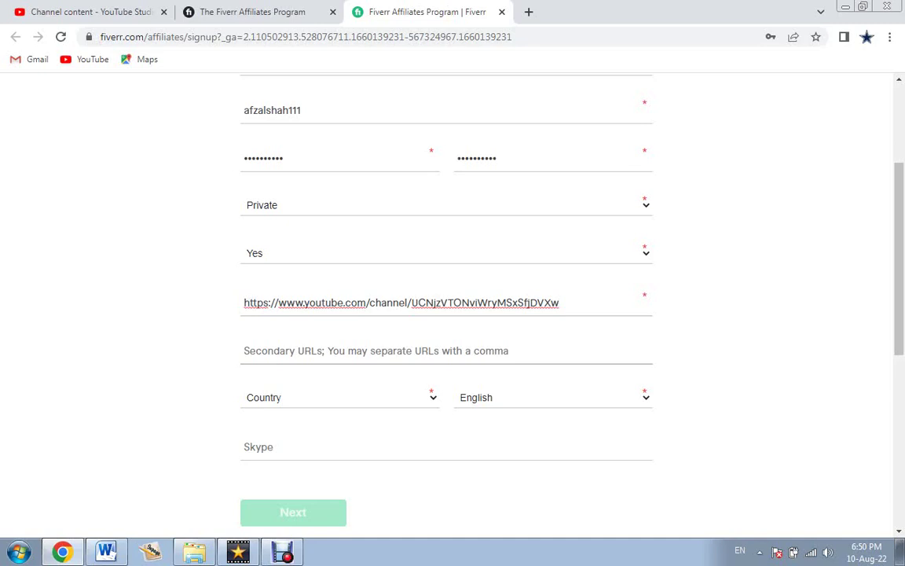
left_click(337, 397)
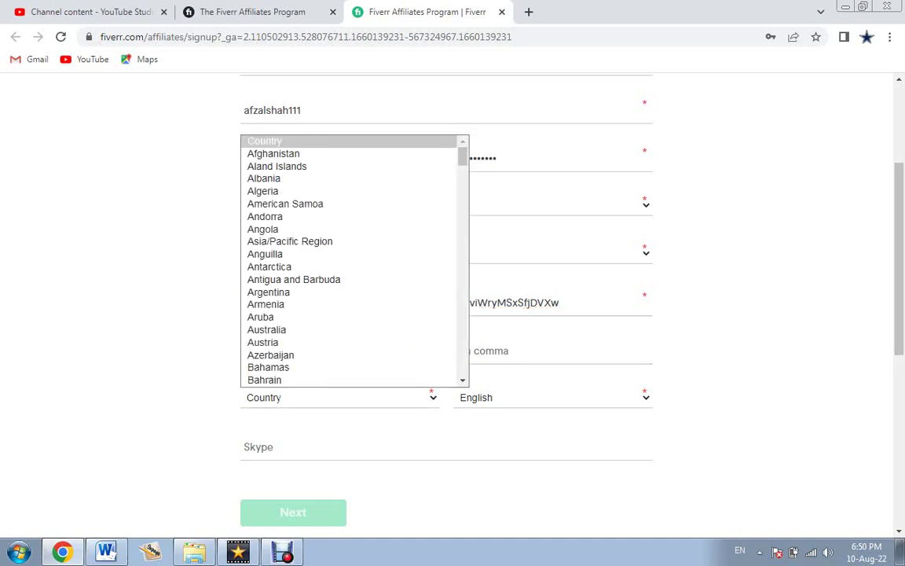
key("p")
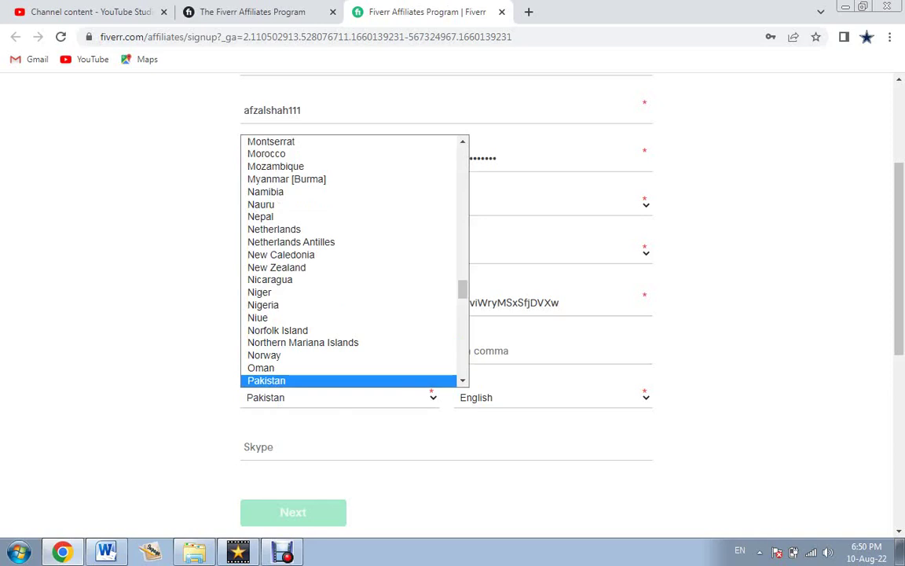
key("Return")
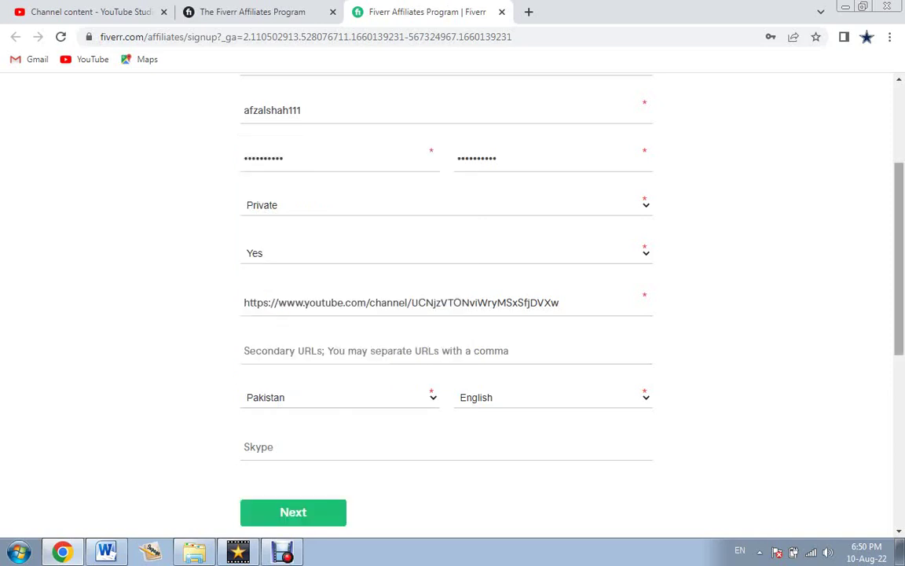
scroll(446, 299, "down", 1)
scroll(446, 299, "down", 1)
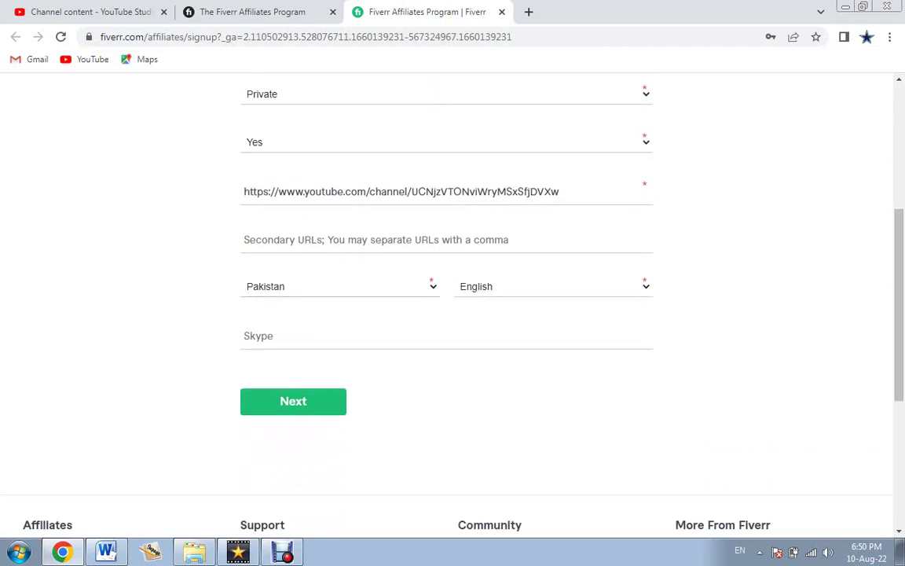
left_click(293, 401)
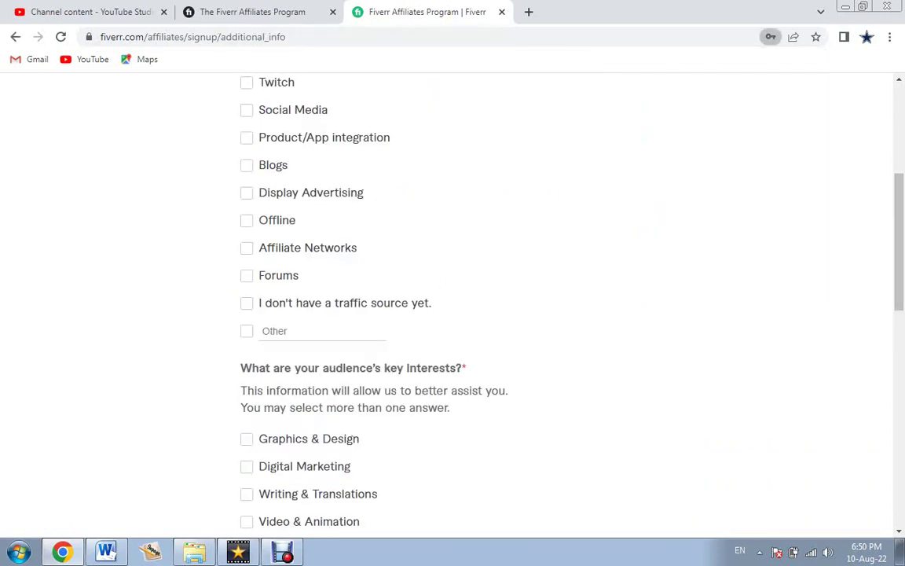
Tick Youtube, Social Media, Blogs and Forums as promotion channels.
scroll(452, 298, "up", 4)
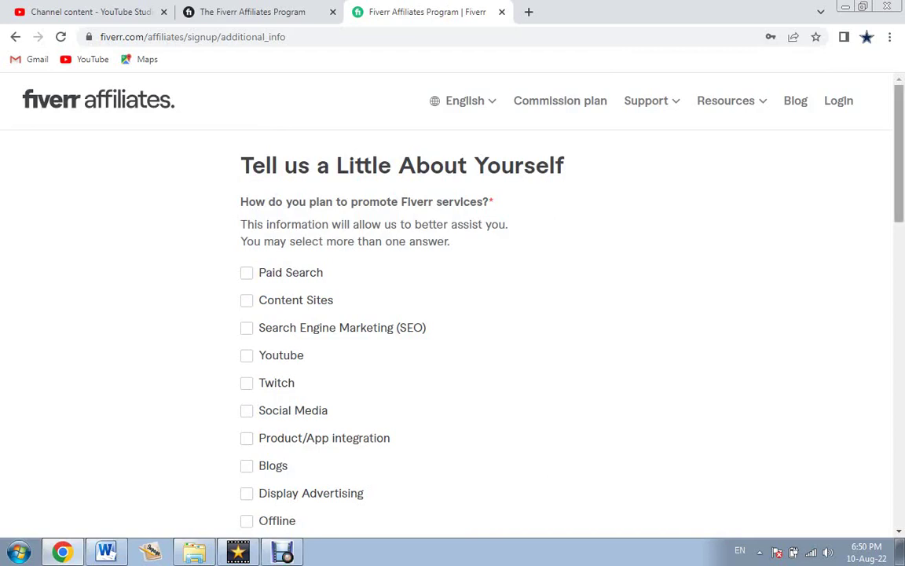
scroll(453, 315, "down", 1)
scroll(453, 315, "down", 1)
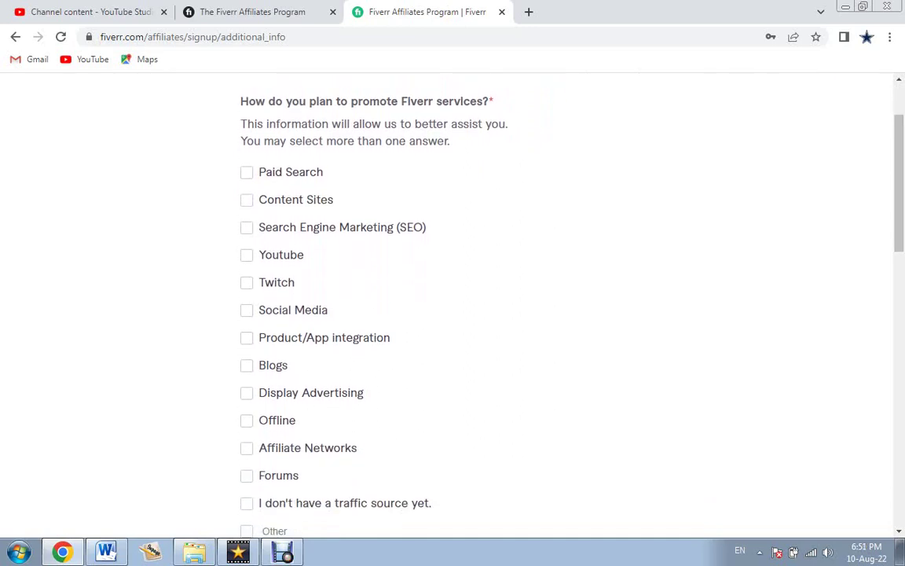
left_click(246, 254)
left_click(246, 309)
left_click(246, 364)
left_click(247, 475)
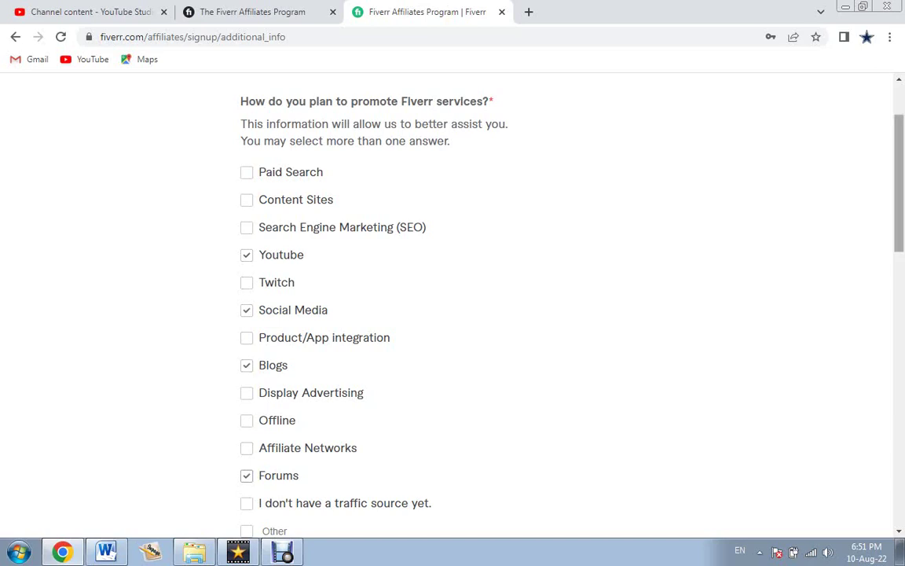
Select Digital Marketing and Business as audience interests.
scroll(515, 299, "down", 4)
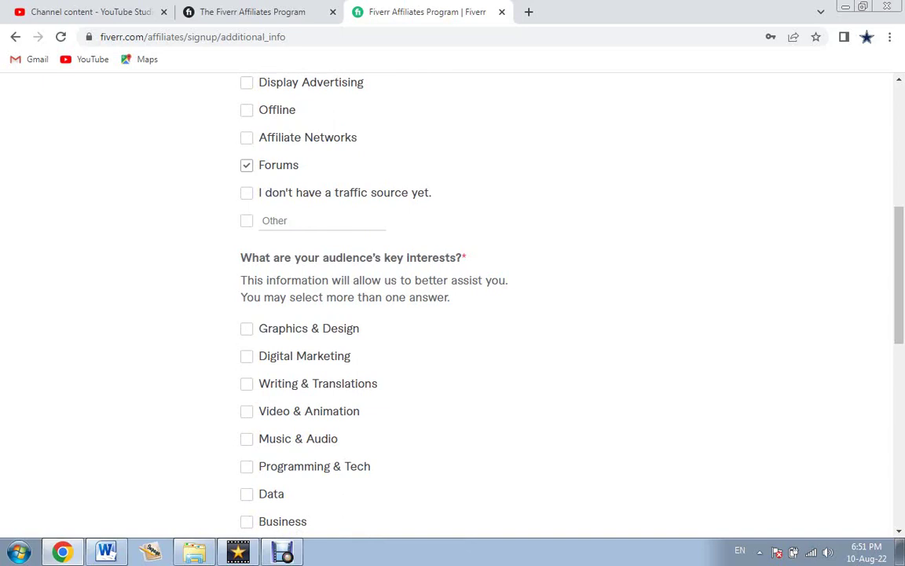
left_click(247, 356)
left_click(247, 521)
Accept the Terms & Conditions and Privacy Policy, then Register Now.
scroll(260, 503, "down", 2)
scroll(259, 503, "down", 1)
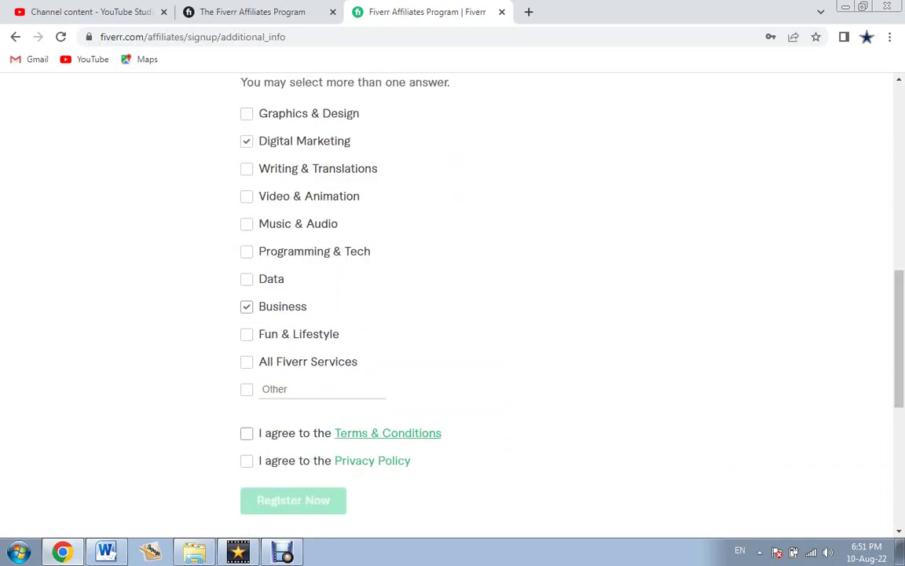
left_click(247, 433)
left_click(247, 461)
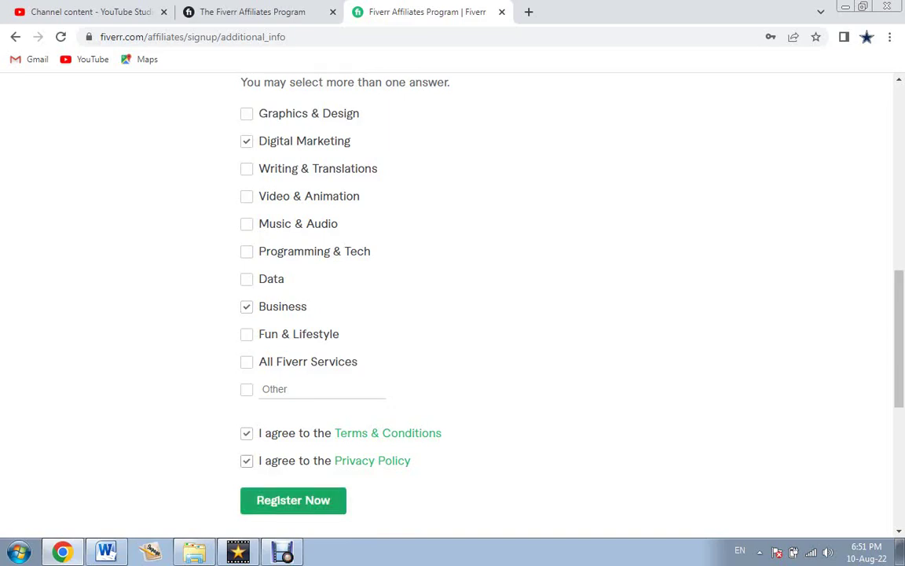
left_click(293, 499)
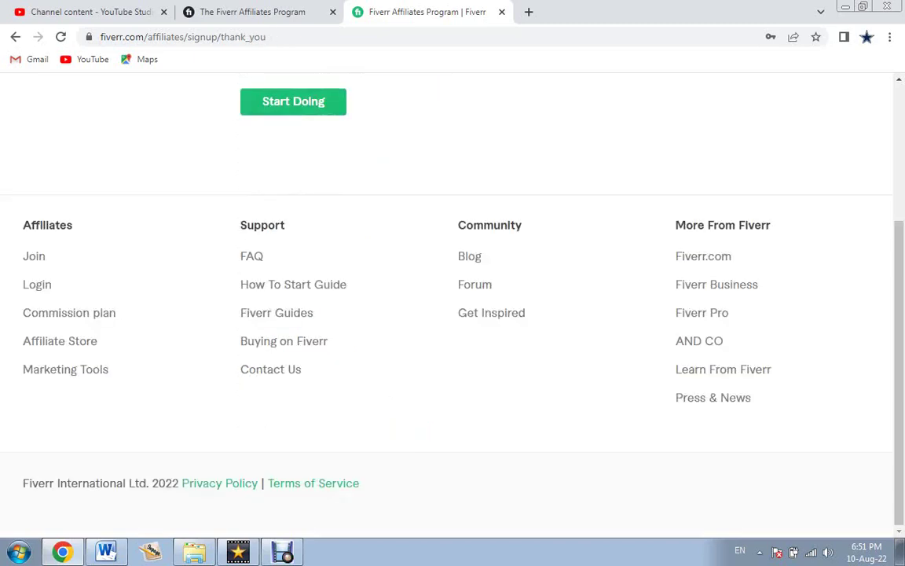
Use Start Doing on the thank-you page to reach the affiliate login.
scroll(453, 306, "up", 2)
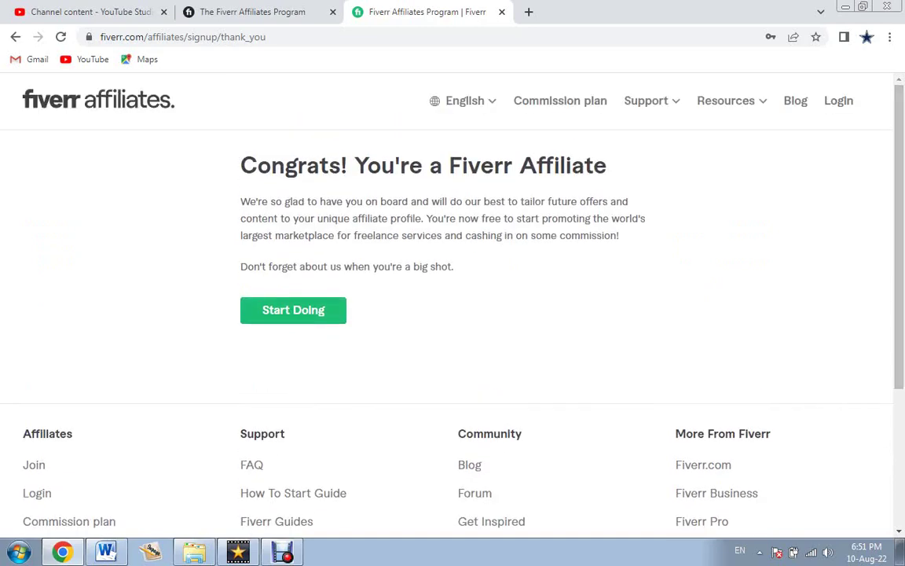
left_click(293, 310)
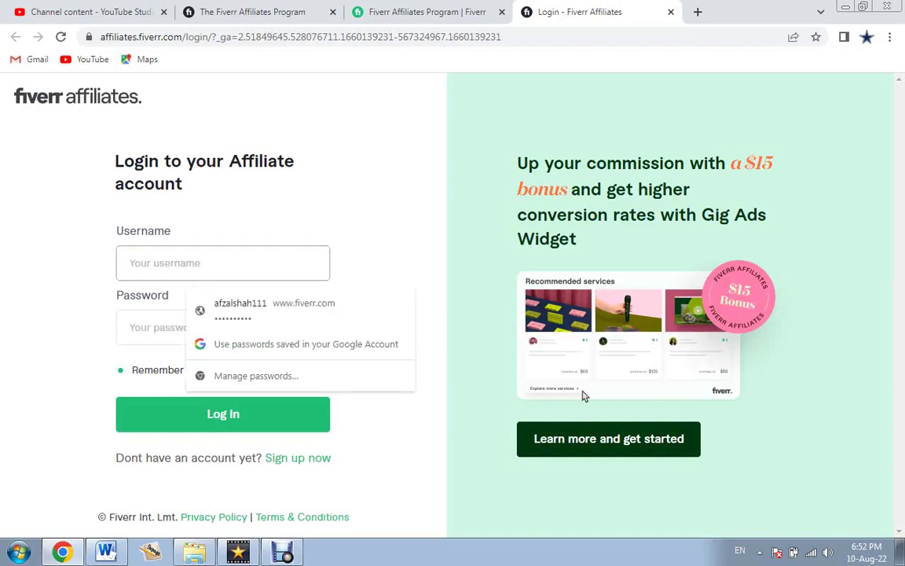
Log in using Chrome's saved username and password.
key("Down")
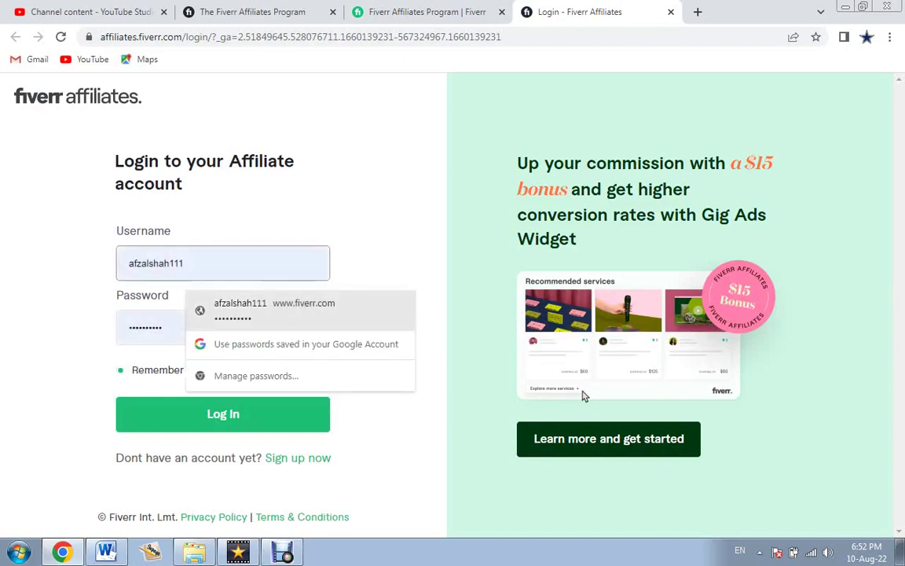
key("Return")
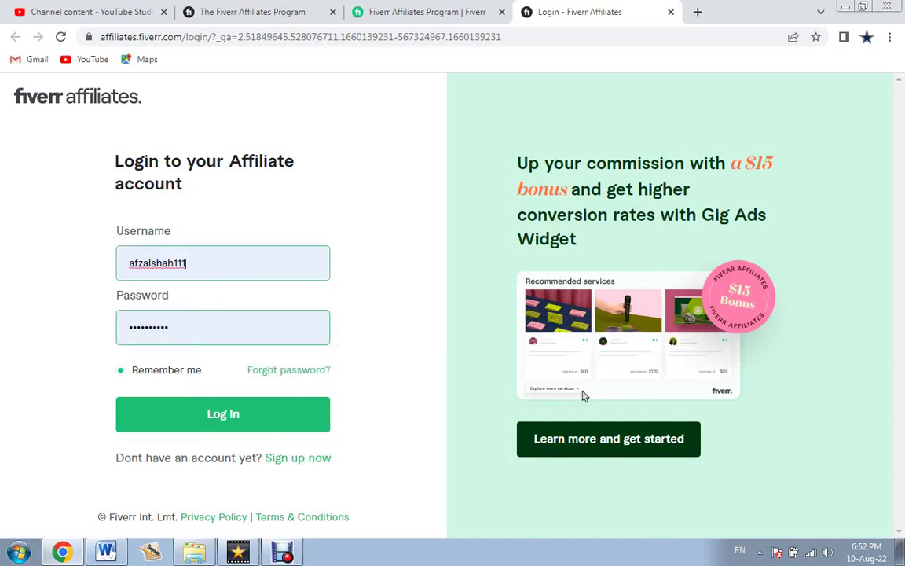
key("Return")
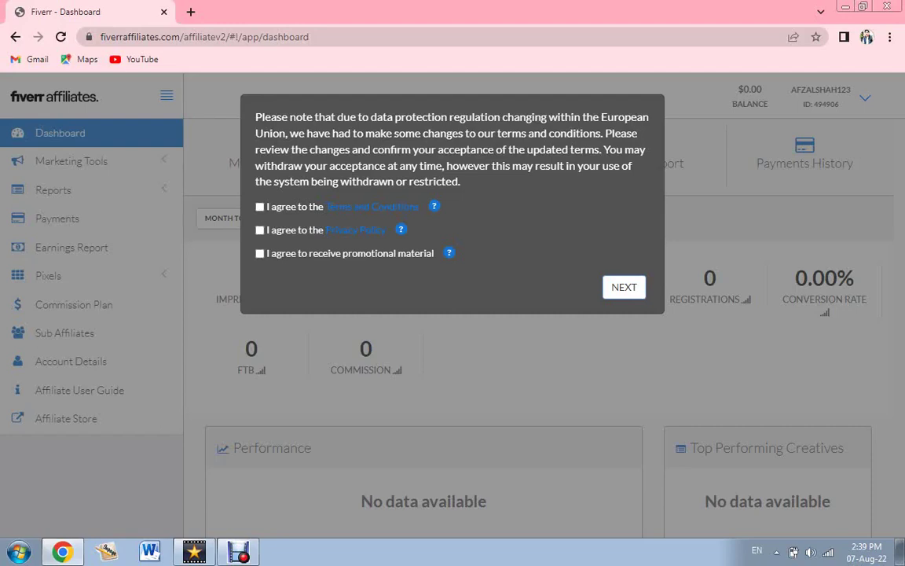
Agree to the terms, privacy policy and promotional material, then dismiss the notice.
left_click(260, 207)
left_click(260, 230)
left_click(260, 253)
key("Return")
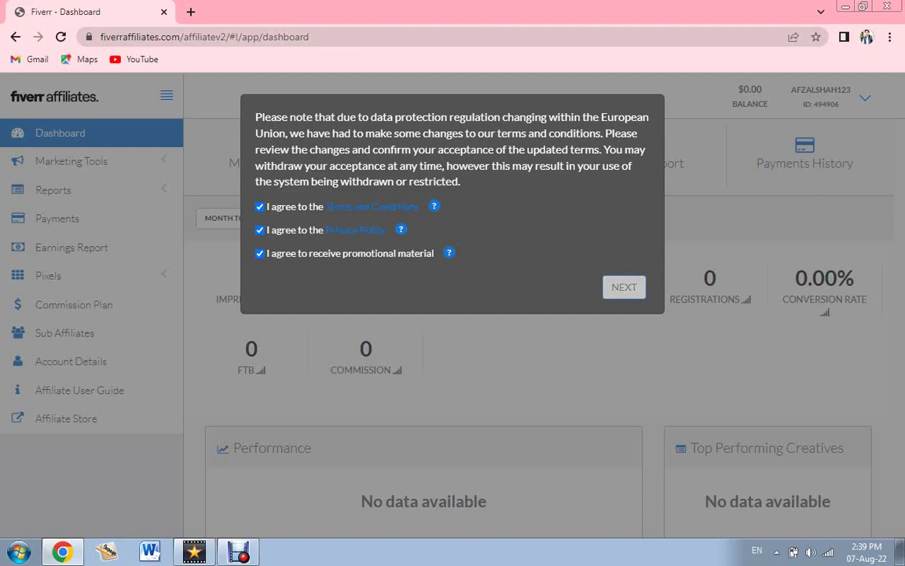
key("Return")
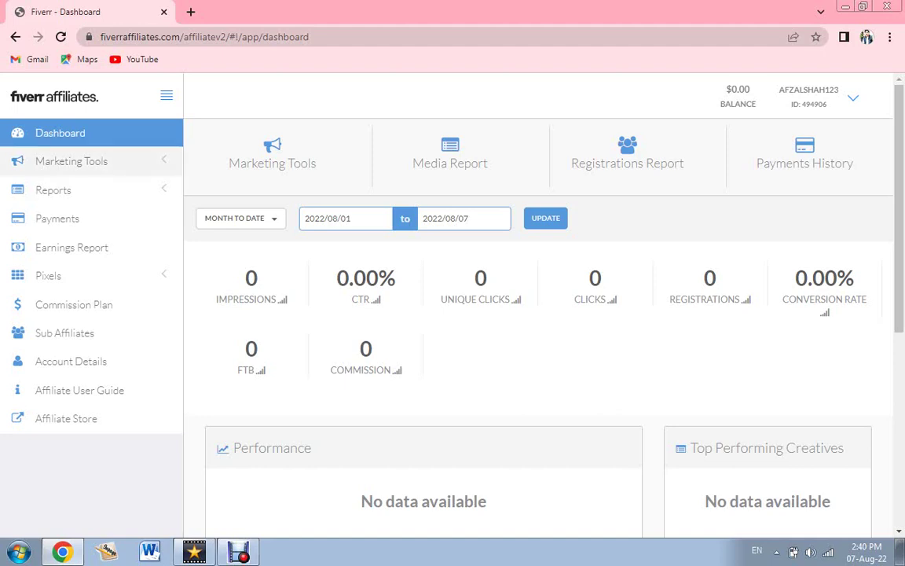
Expand Marketing Tools in the sidebar and go to Default and Deep Links.
left_click(70, 161)
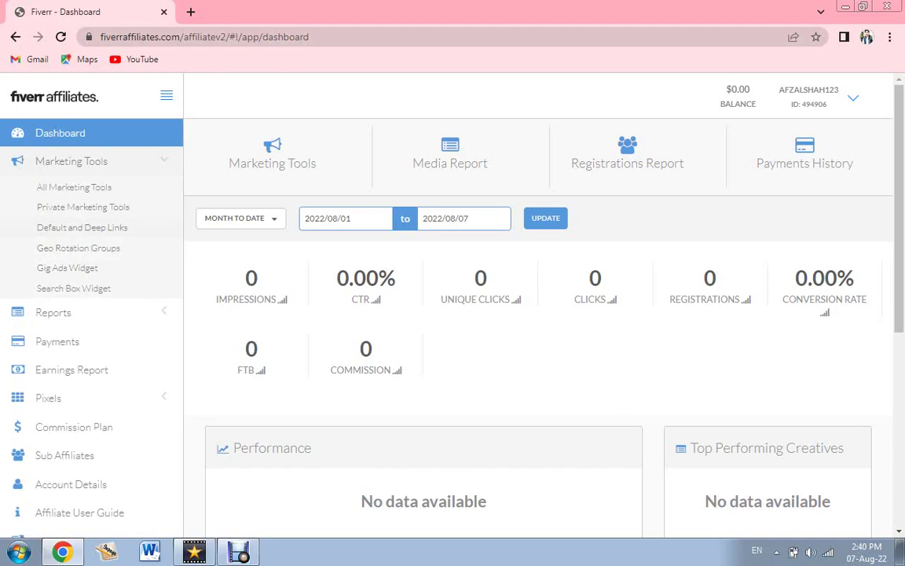
left_click(82, 227)
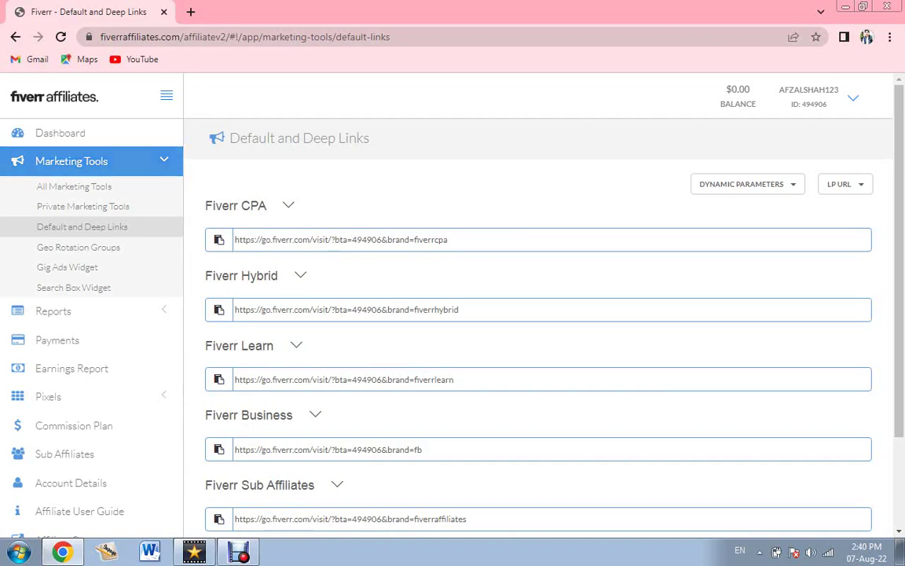
In a new tab, reach the Fiverr homepage through a Google search for 'fiverr'.
key("ctrl+t")
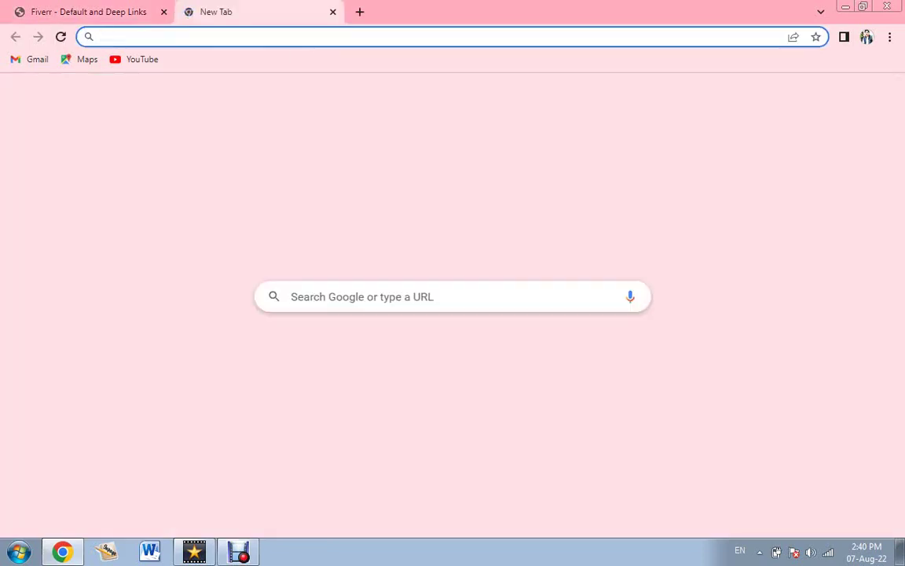
type("fiverr")
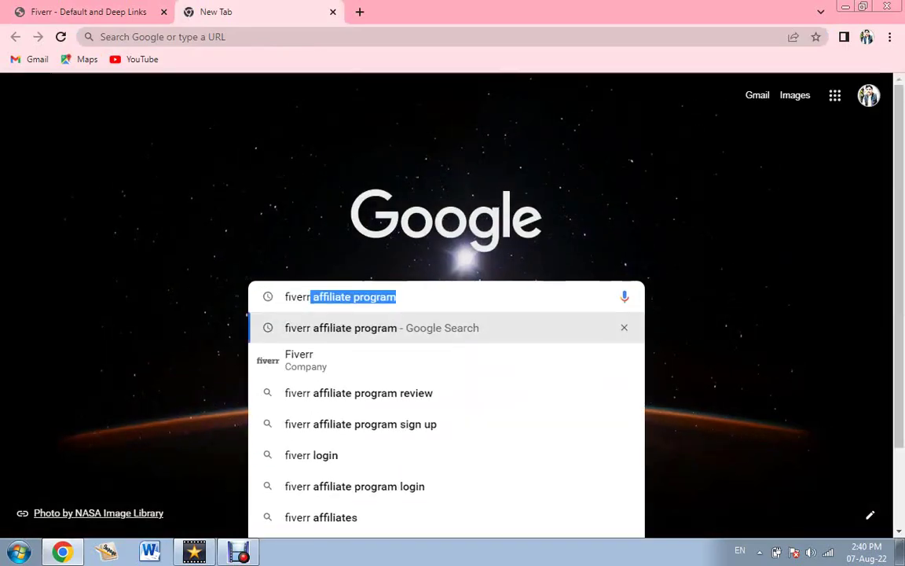
key("Down")
key("Return")
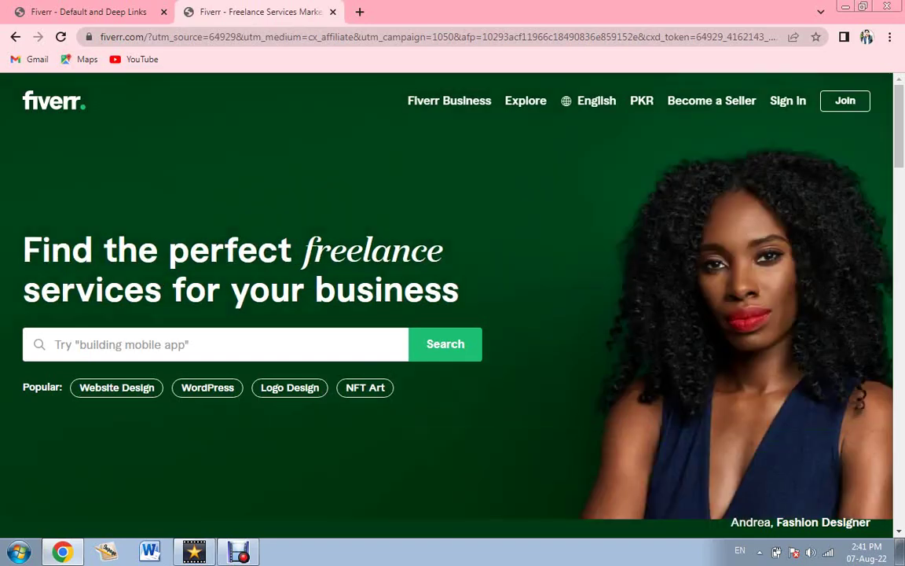
Search Fiverr for 'logo design' to list the matching services.
left_click(53, 344)
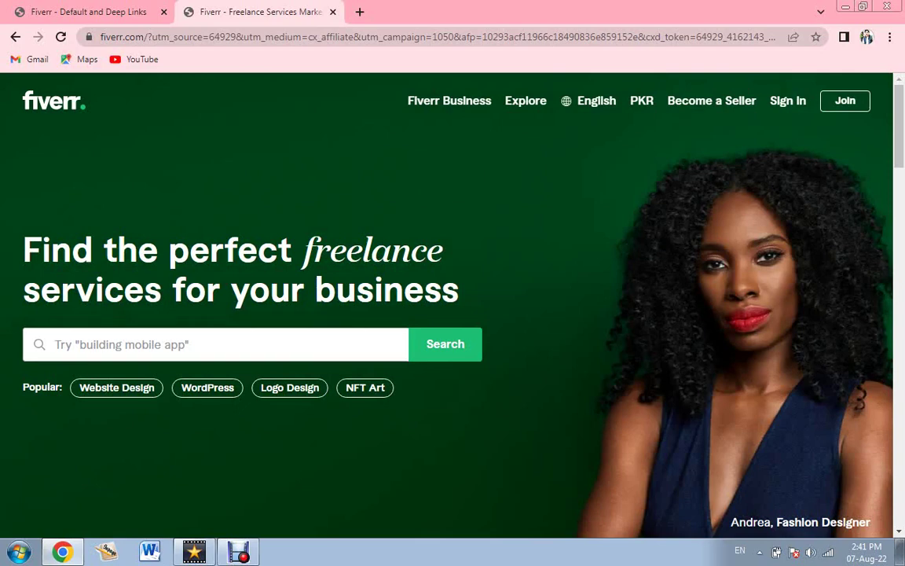
type("logo design")
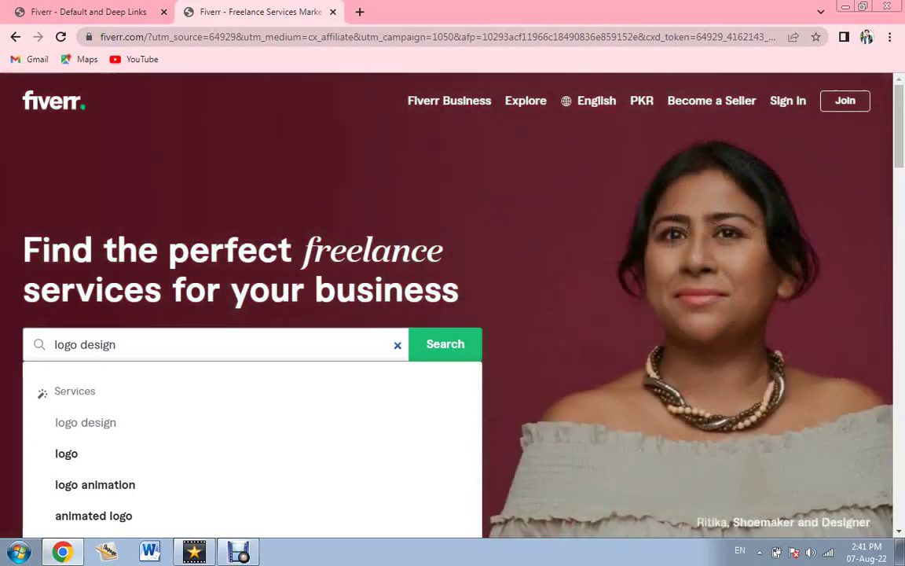
key("Escape")
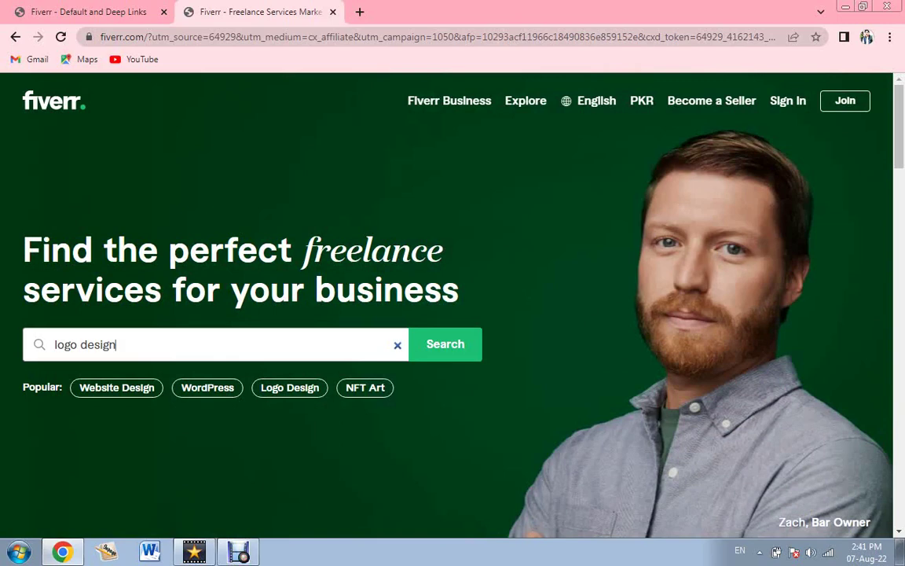
key("Return")
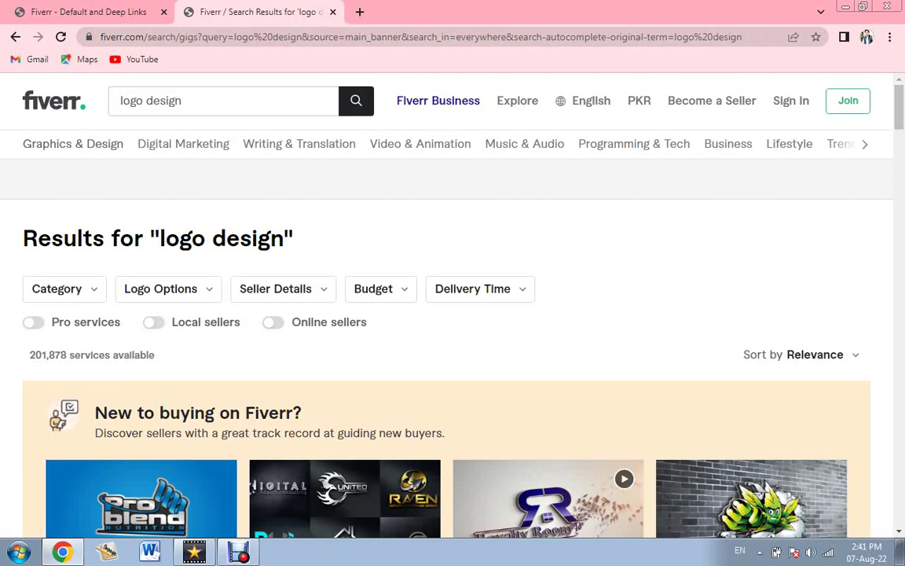
Scroll the logo design results down to the professional creative logo gig rated 5.0 at PKR 2,360.
scroll(453, 314, "down", 4)
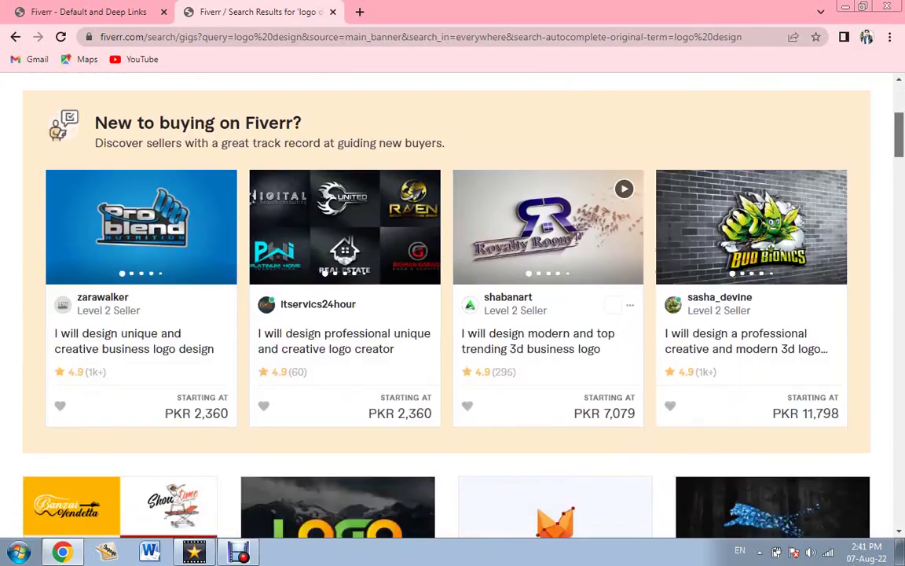
scroll(453, 315, "down", 1)
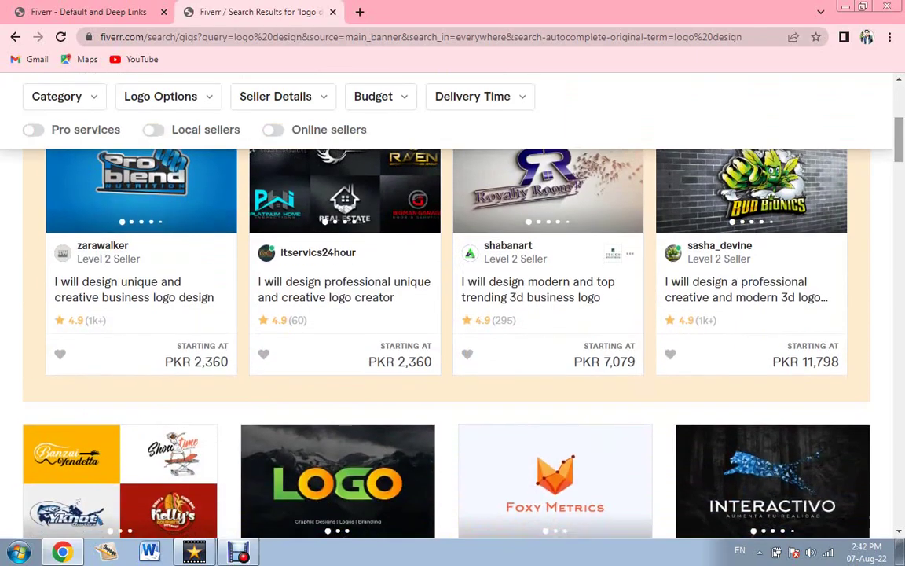
scroll(453, 315, "up", 1)
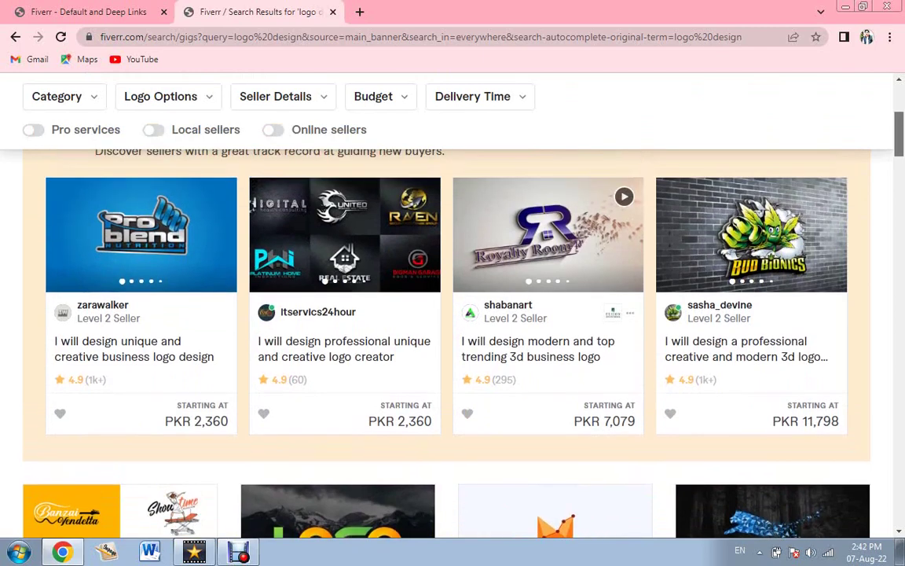
scroll(453, 315, "down", 1)
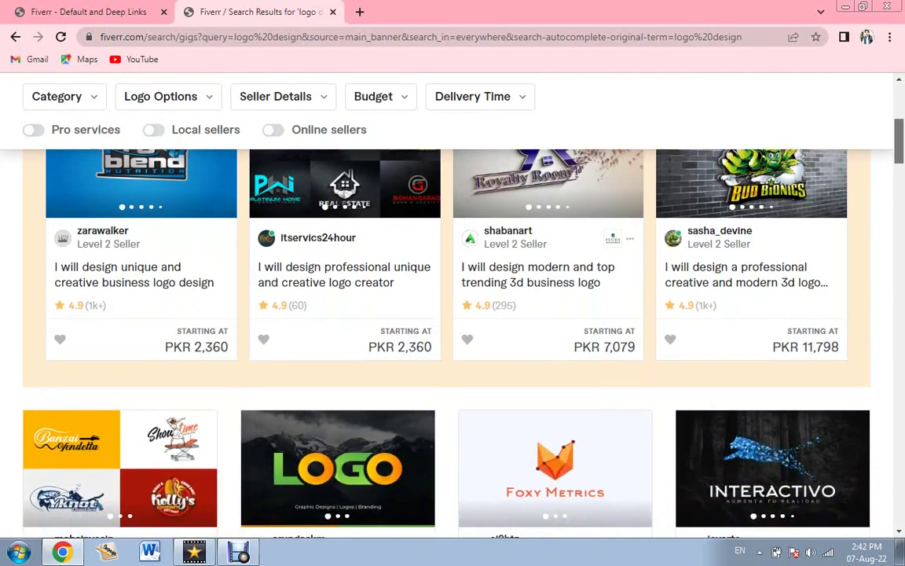
scroll(452, 314, "down", 2)
scroll(452, 314, "down", 1)
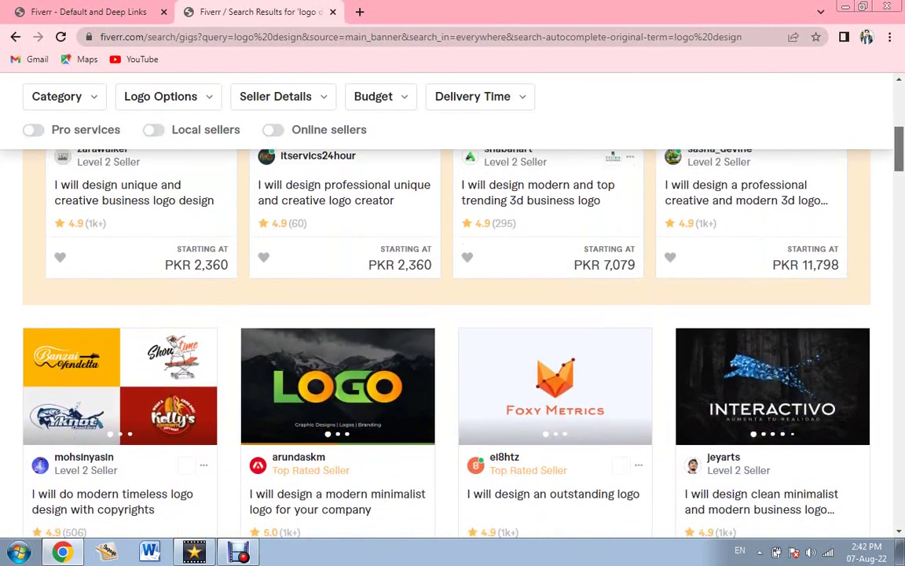
scroll(452, 314, "down", 1)
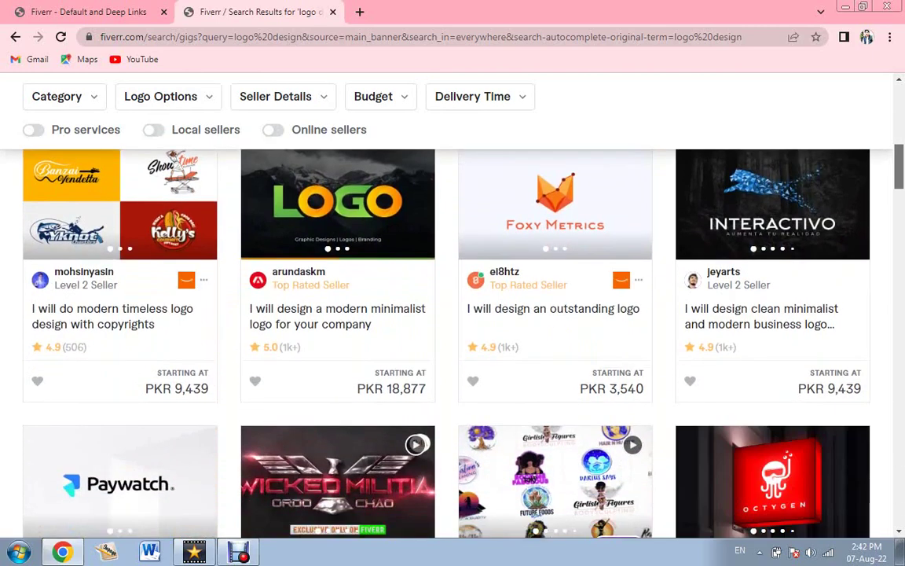
scroll(453, 315, "down", 2)
scroll(452, 314, "down", 1)
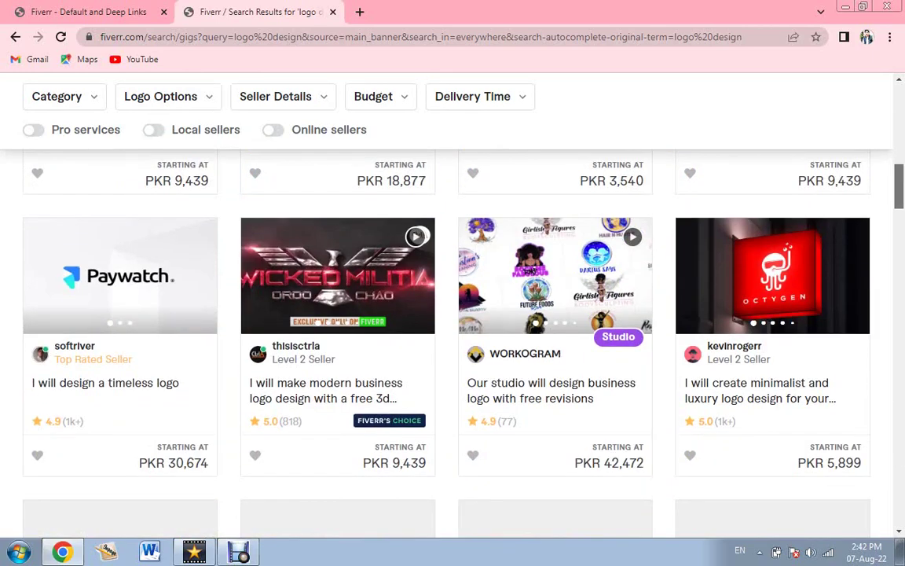
scroll(601, 353, "down", 1)
scroll(601, 353, "down", 1)
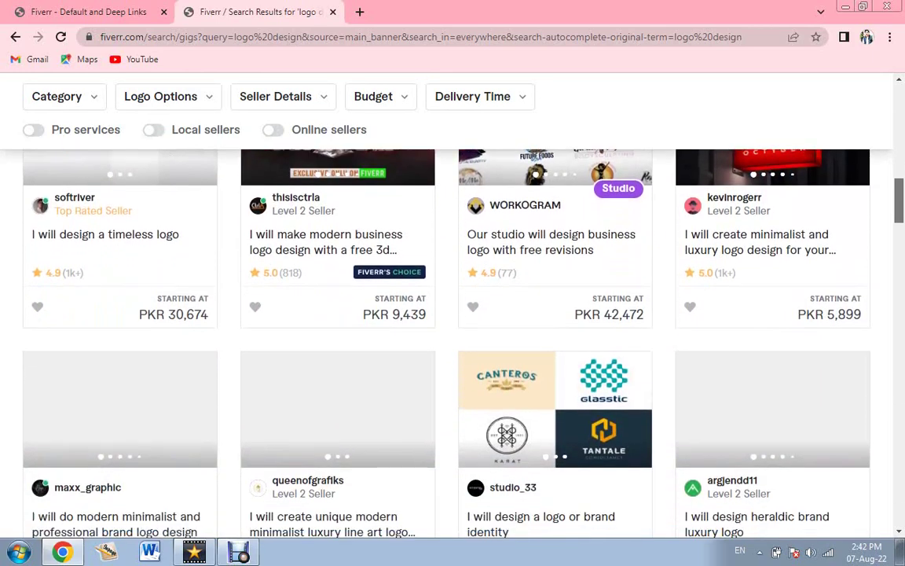
scroll(601, 352, "down", 1)
scroll(601, 353, "down", 1)
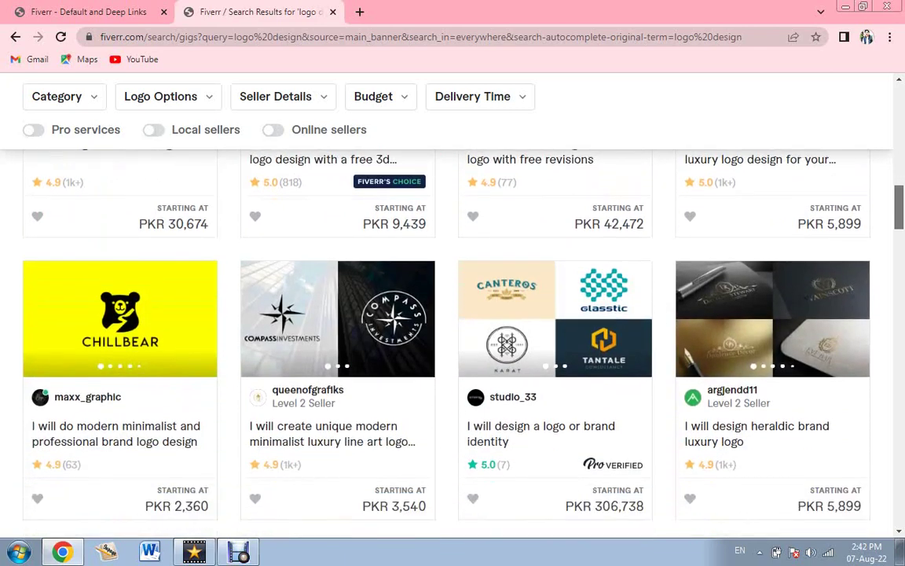
scroll(602, 353, "down", 1)
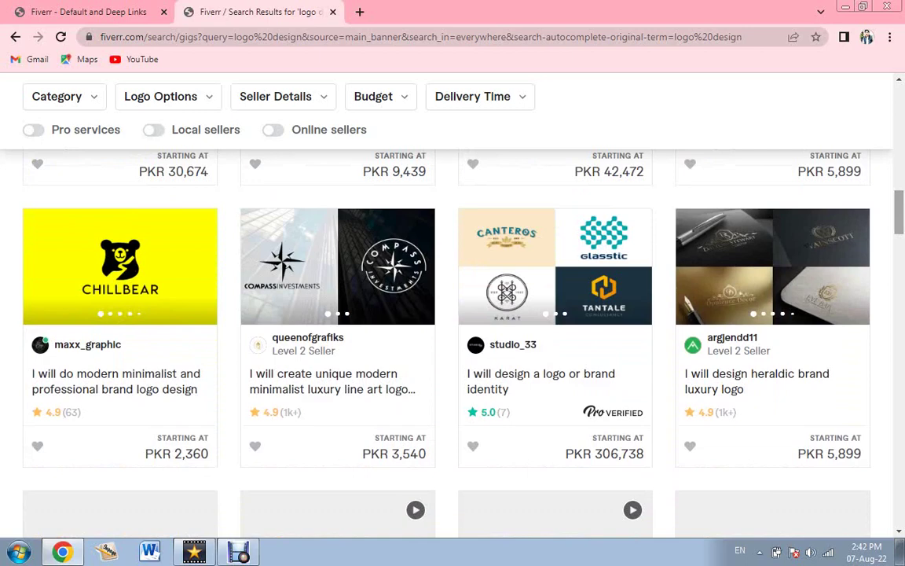
scroll(601, 353, "down", 6)
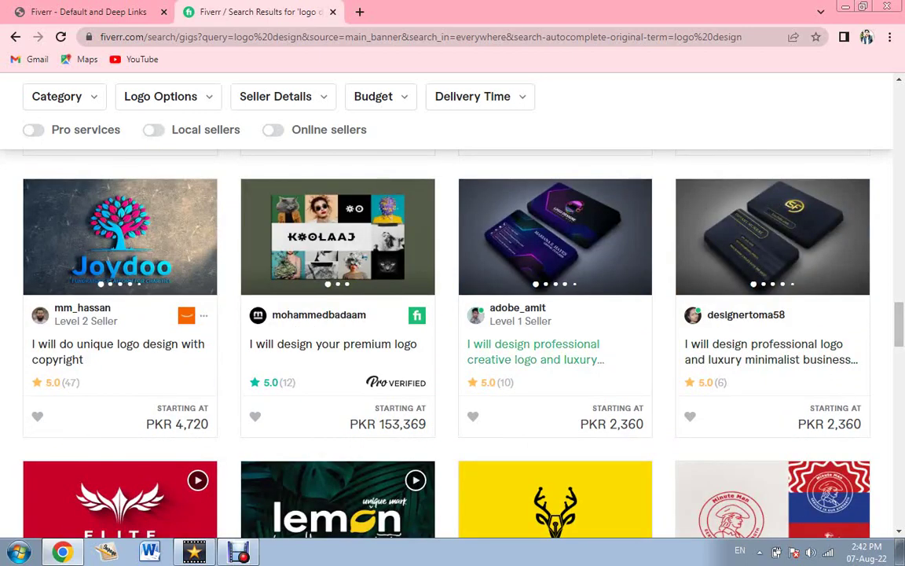
double_click(488, 382)
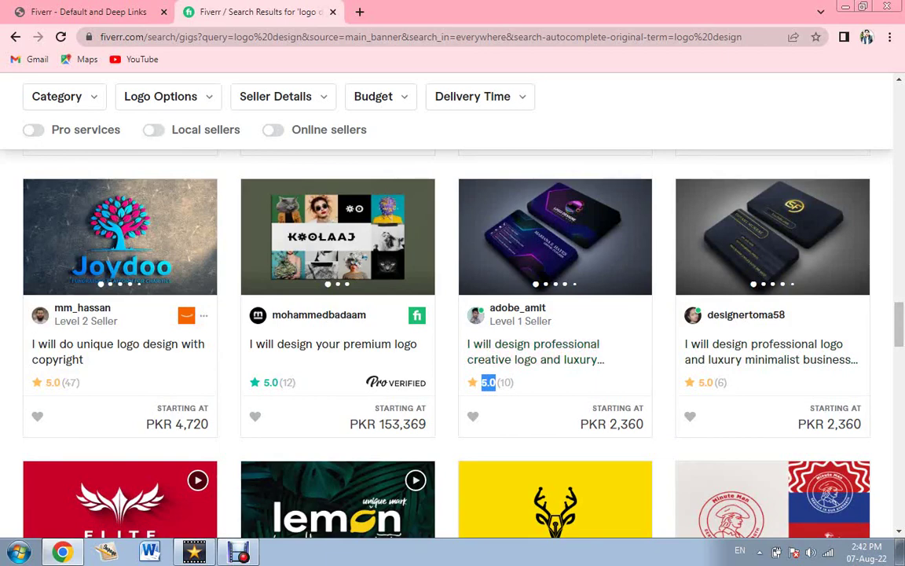
Open the logo and luxury business card gig, select its web address, and return to the affiliates tab.
left_click(535, 352)
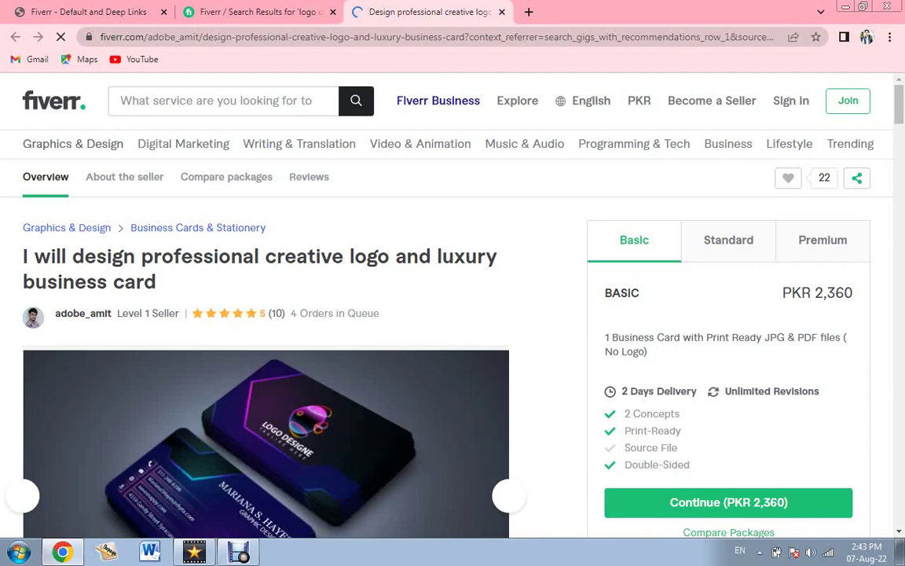
left_click(433, 37)
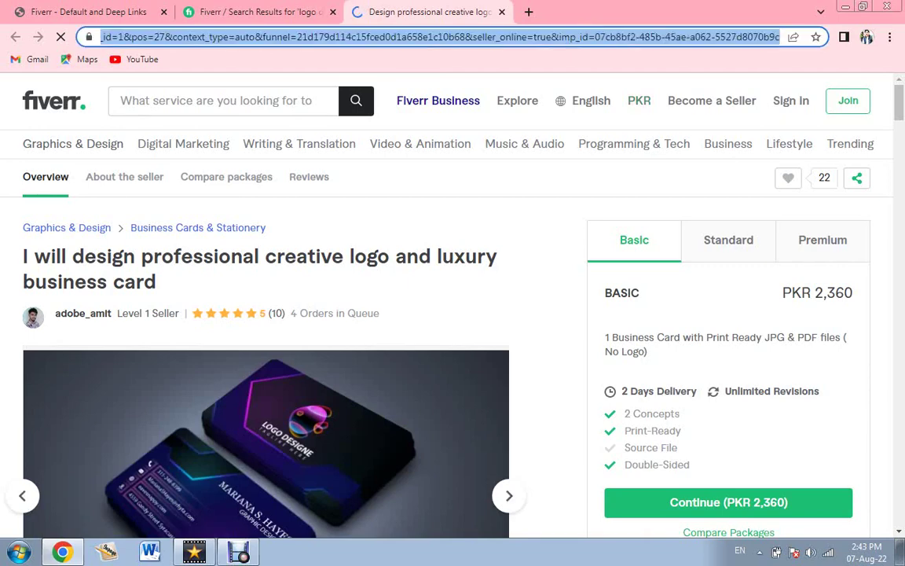
key("ctrl+Tab")
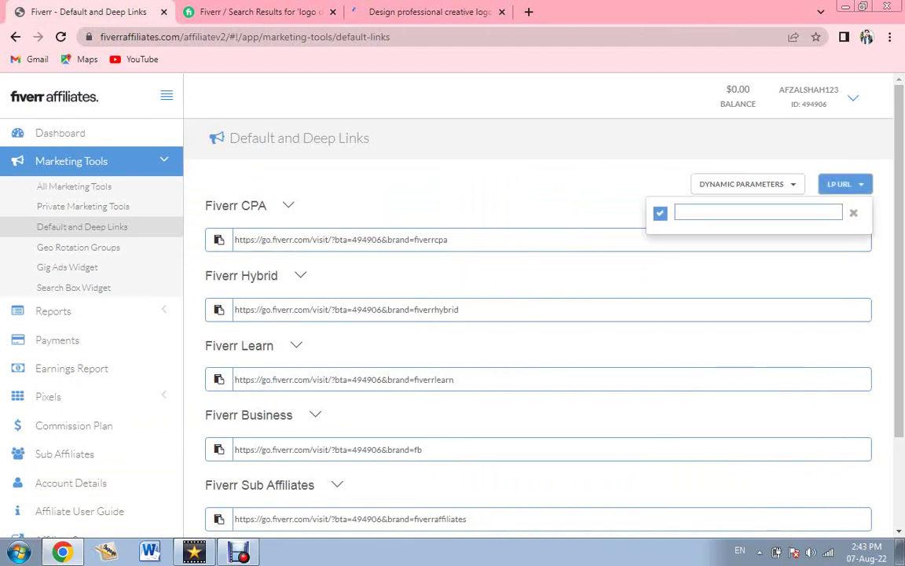
Paste the copied gig address into the landing page URL entry, then dismiss it, leaving it empty.
left_click(758, 212)
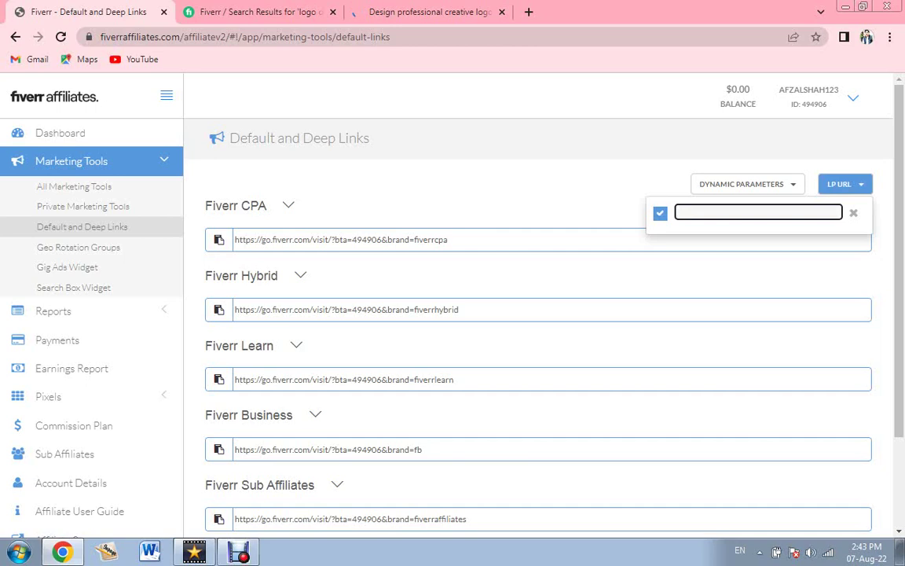
key("ctrl+v")
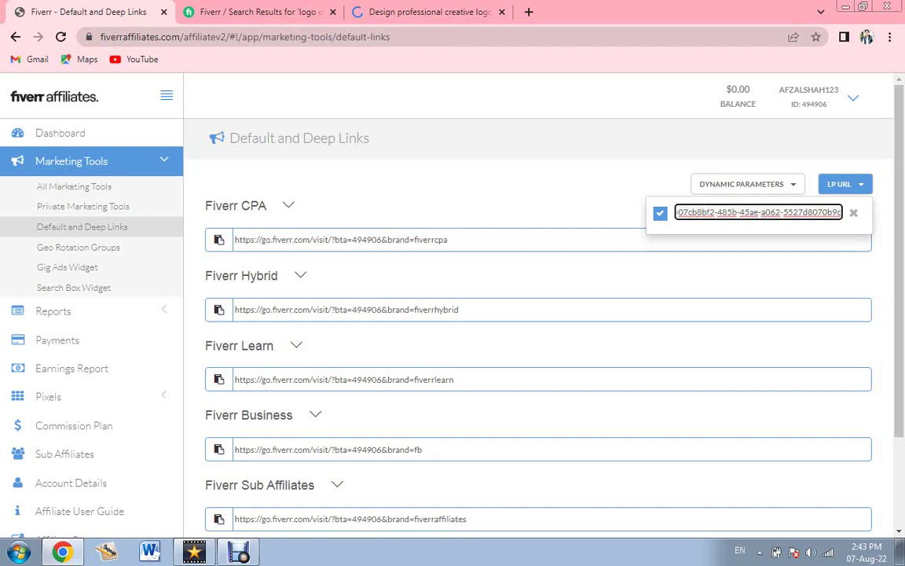
key("Escape")
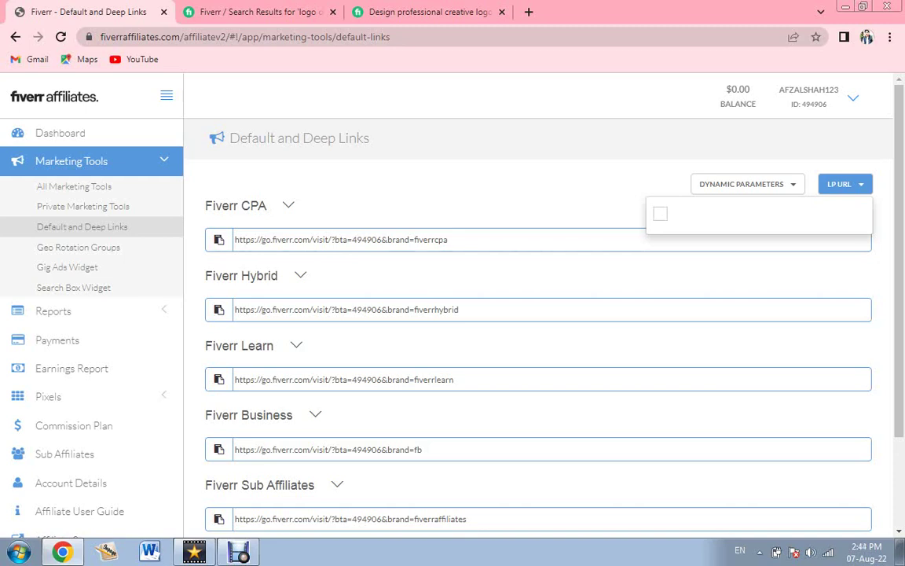
Select the whole Fiverr CPA referral link and copy it with its copy icon.
triple_click(364, 240)
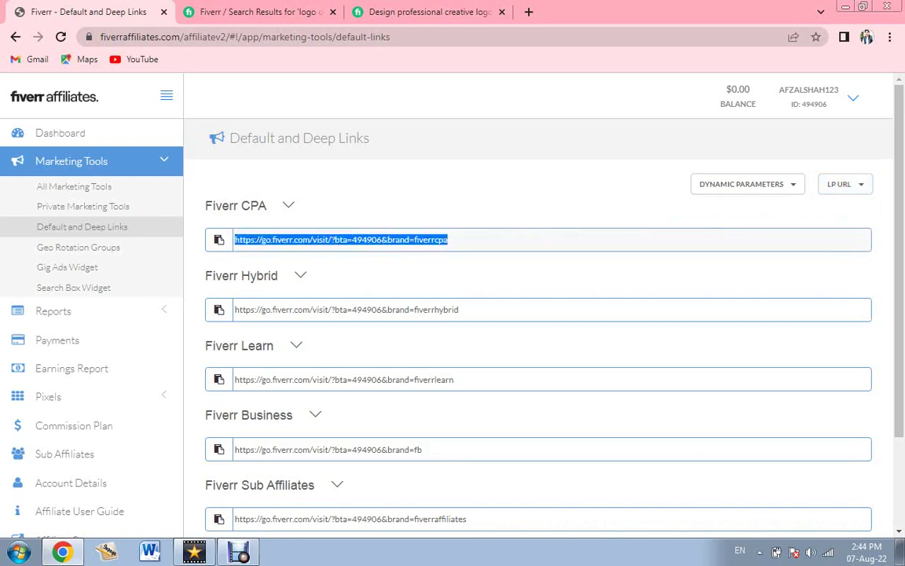
left_click(219, 240)
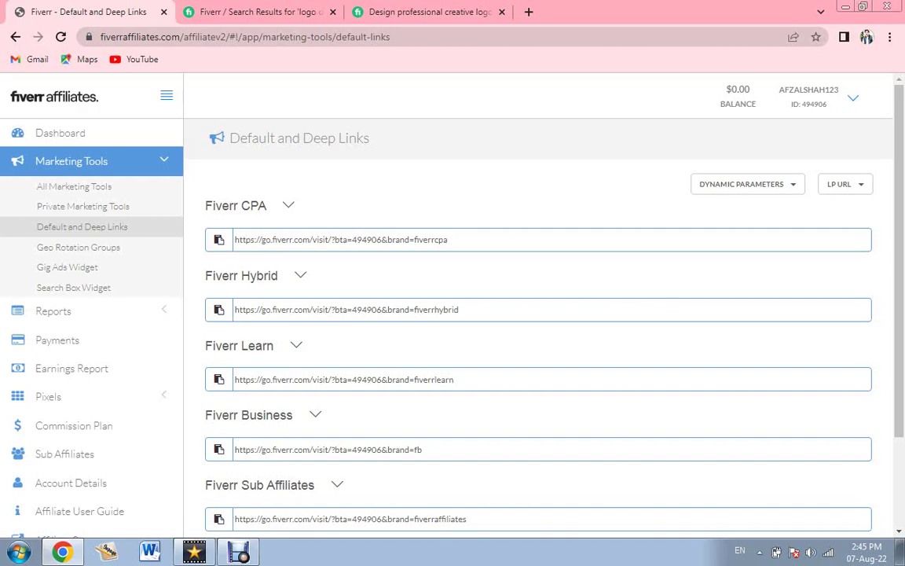
Check the CPA link in the second tab, then return and open and close the landing page URL options.
key("ctrl+Tab")
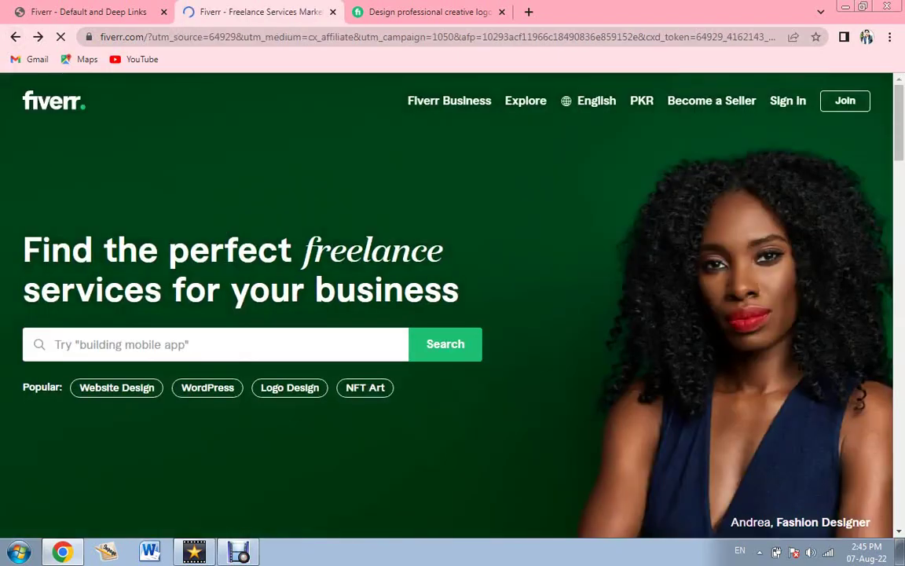
key("ctrl+shift+Tab")
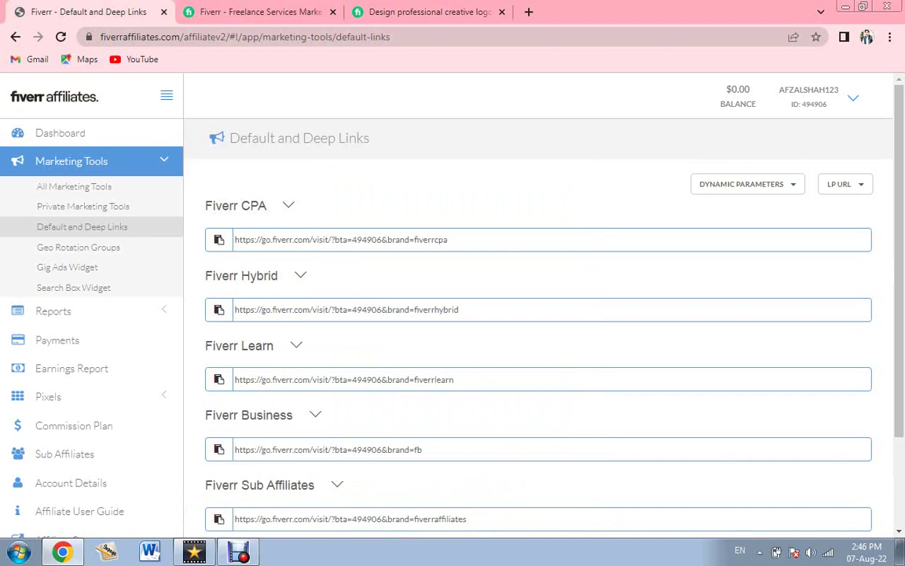
left_click(845, 184)
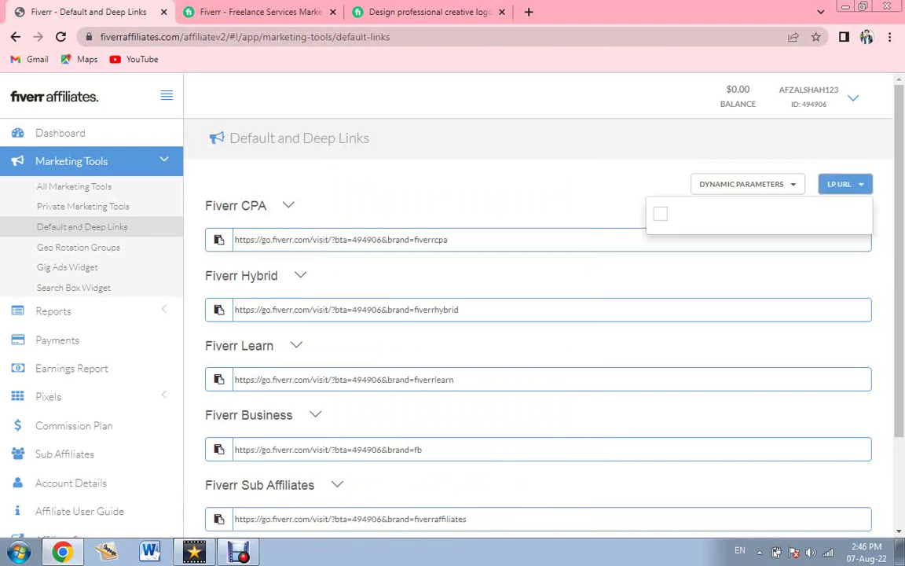
key("Escape")
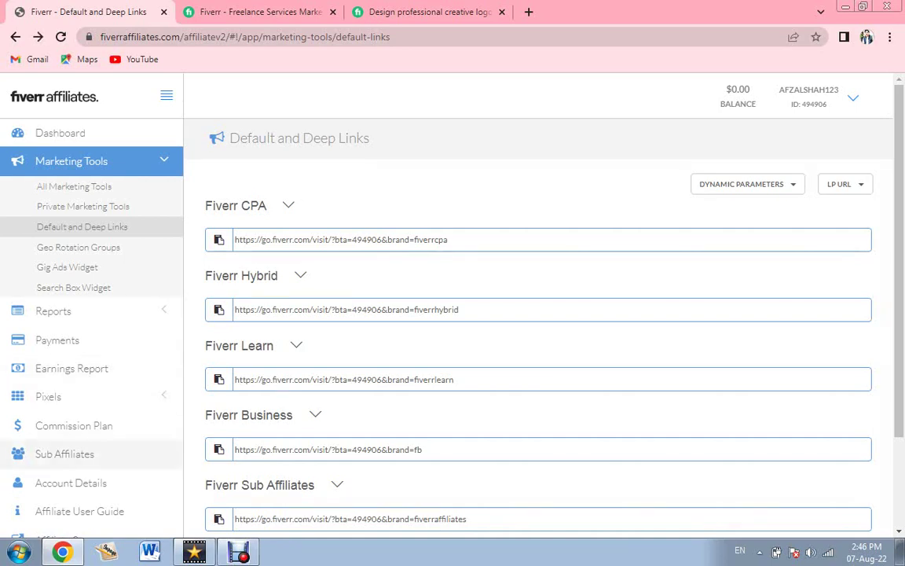
Go to Account Details, show the Payment Details section, and make its form editable.
left_click(71, 483)
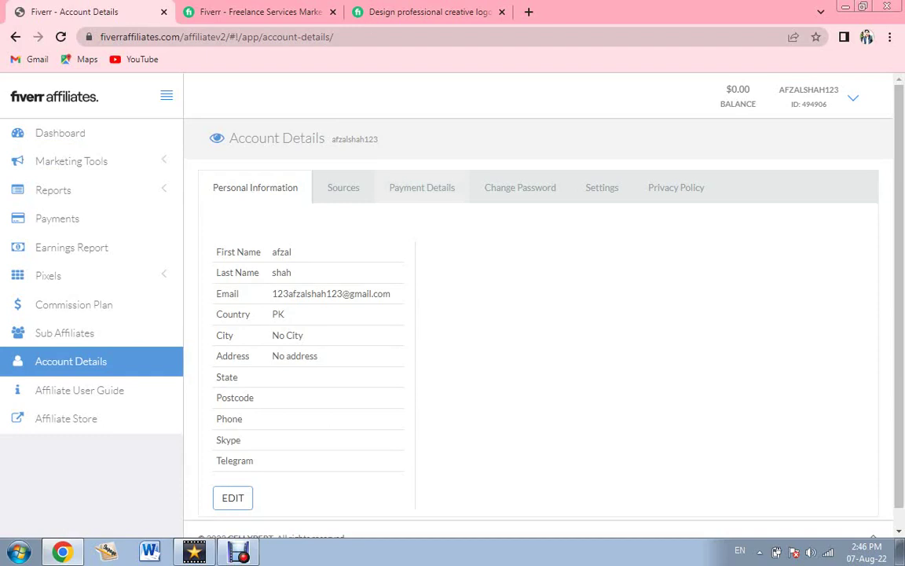
left_click(422, 187)
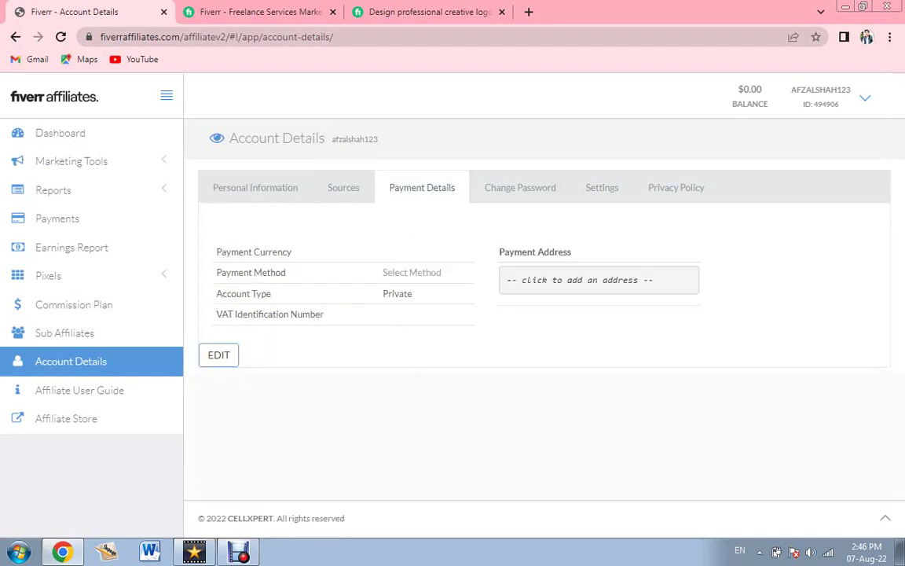
left_click(218, 354)
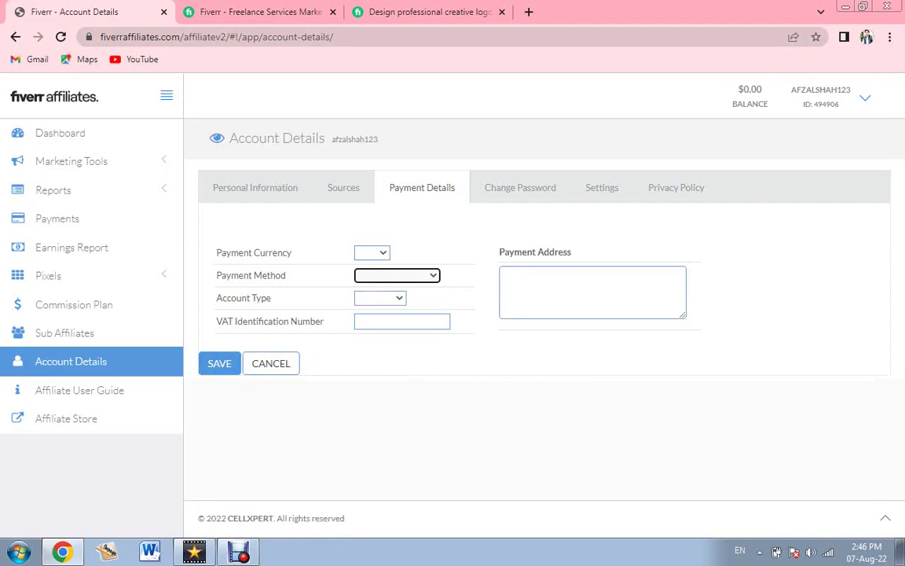
key("alt+Down")
key("Down")
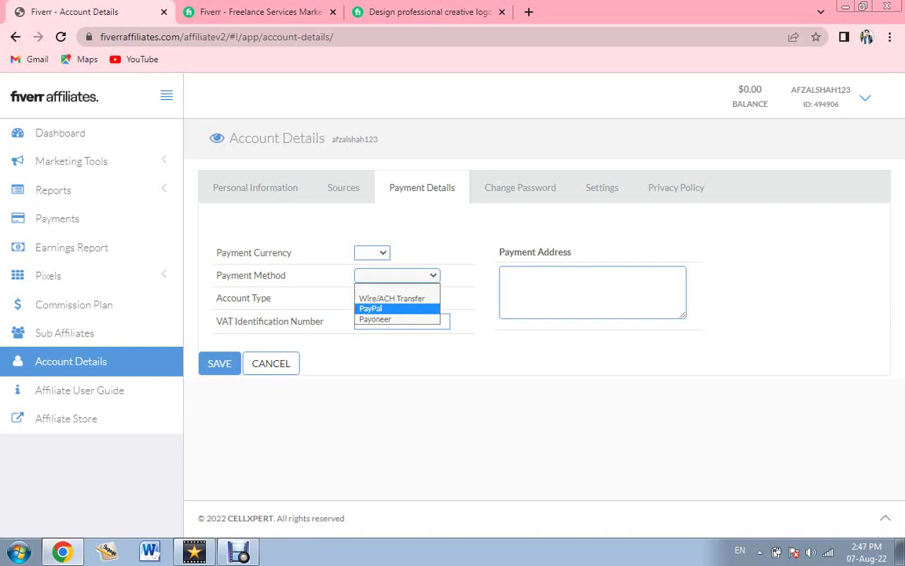
key("Down")
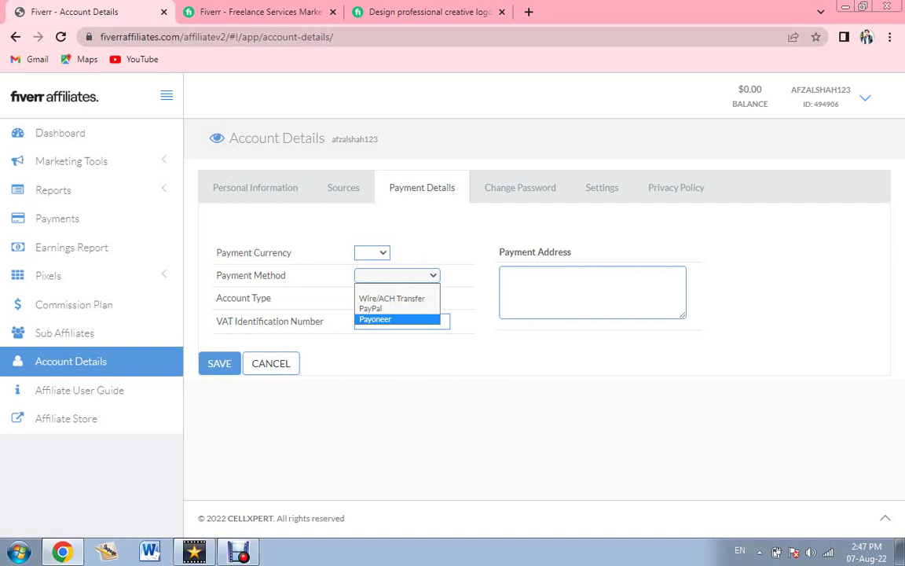
key("Escape")
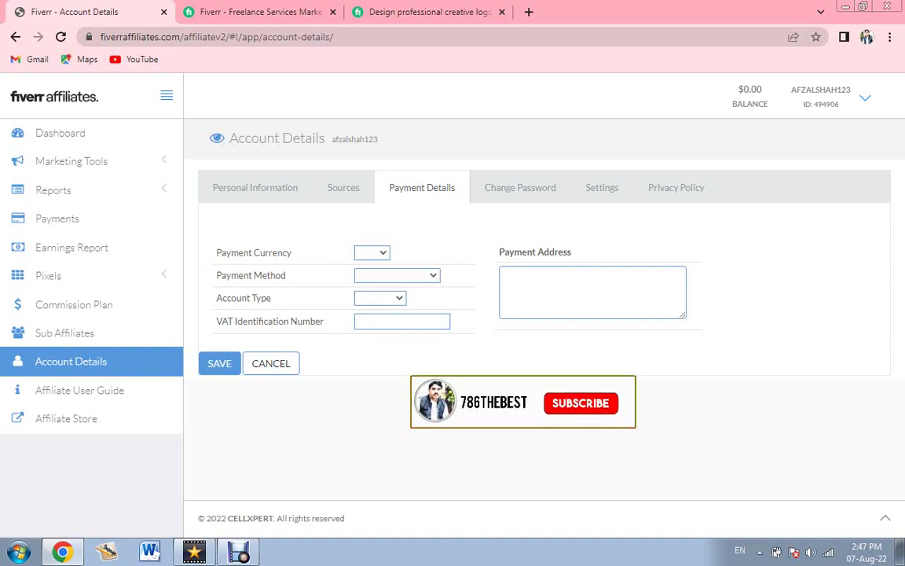